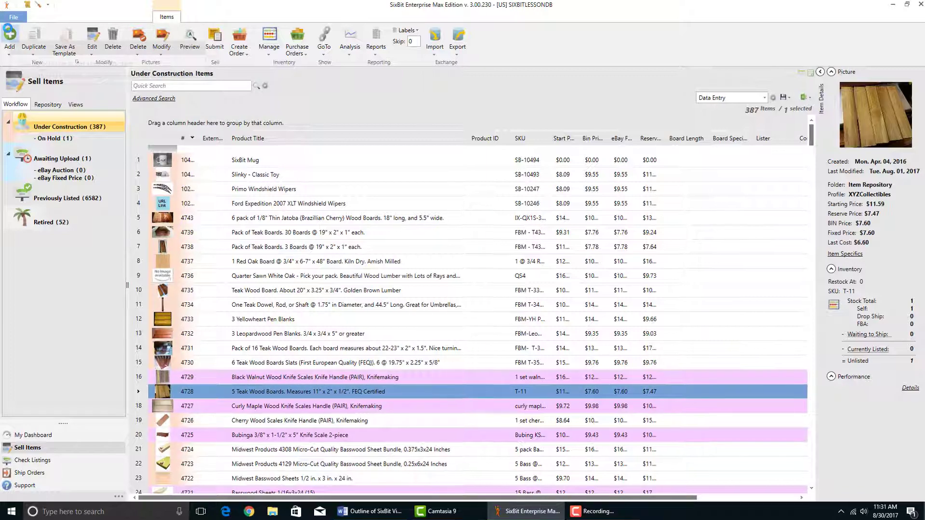
# Add a new item and set its product title to "Lord of the Rings Two Towers".
pyautogui.click(9, 33)
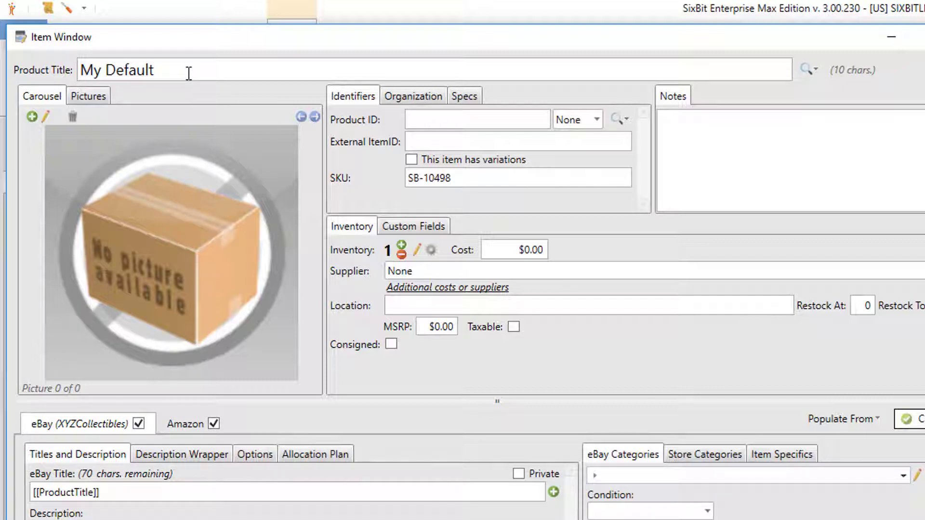
pyautogui.moveTo(189, 73); pyautogui.dragTo(57, 73)
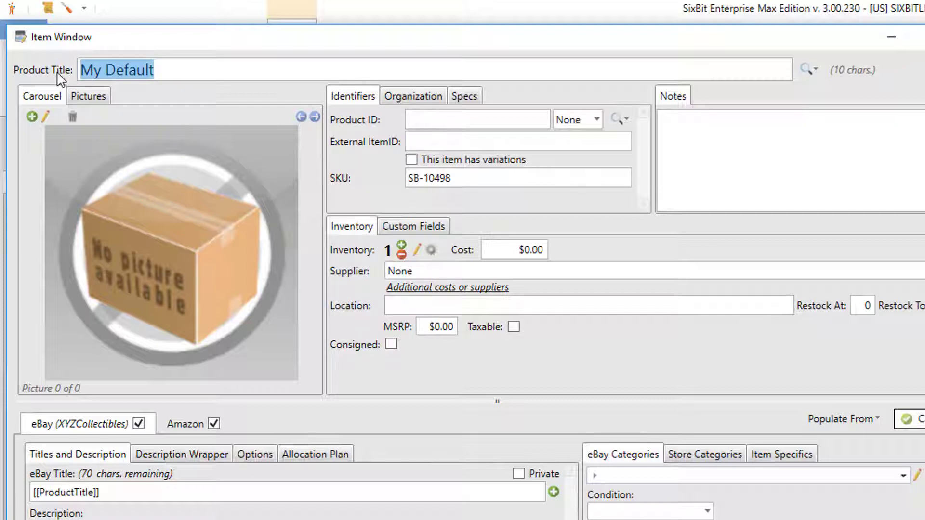
pyautogui.write('Lord')
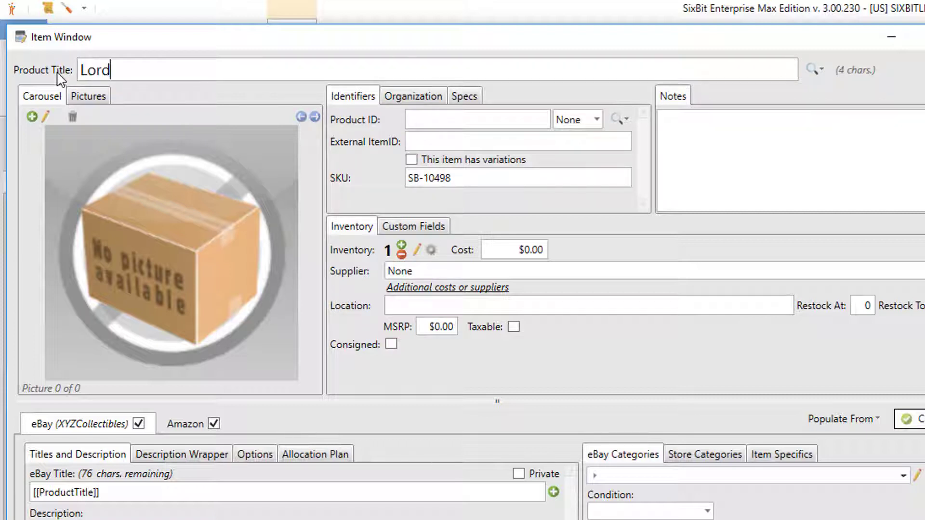
pyautogui.write(' of the Rings ')
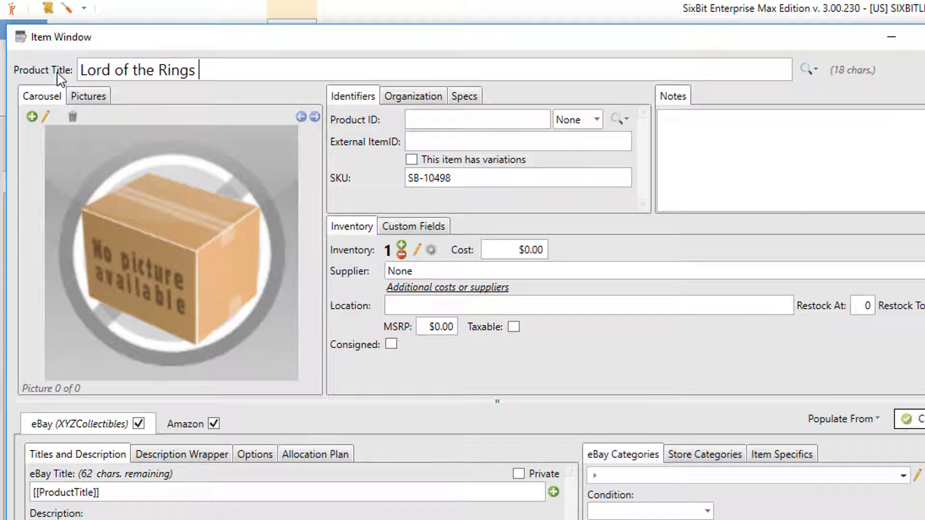
pyautogui.write('Two Towers')
pyautogui.press('BackSpace')
pyautogui.write('ers')
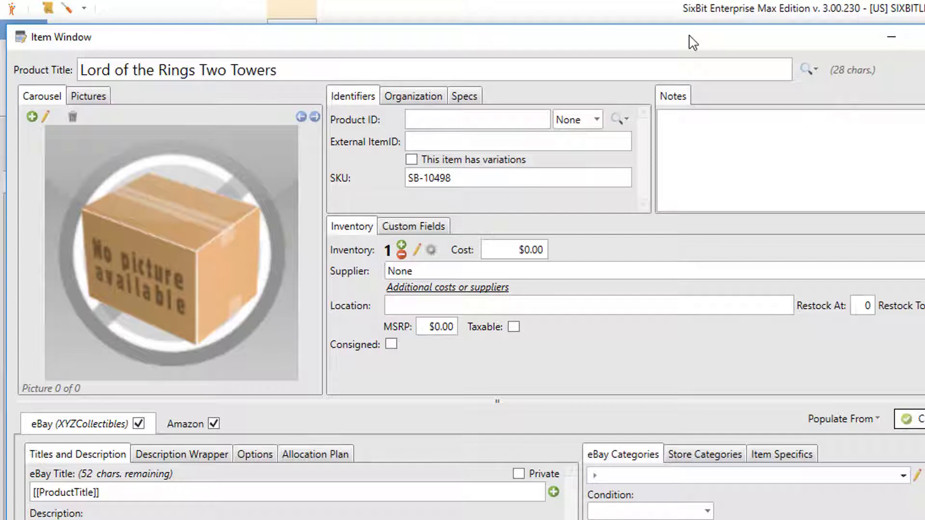
# Search the product catalogs for the item's title and compare the eBay and Amazon catalog matches.
pyautogui.click(813, 70)
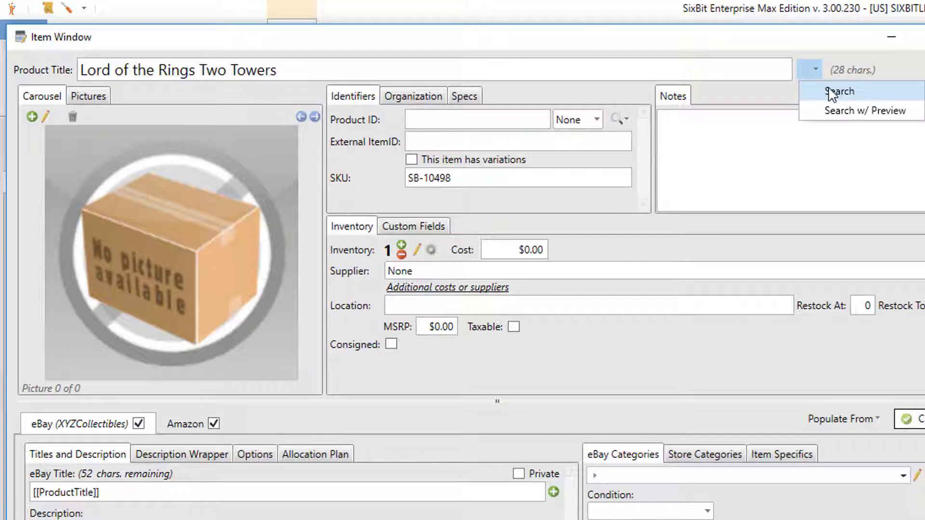
pyautogui.click(831, 92)
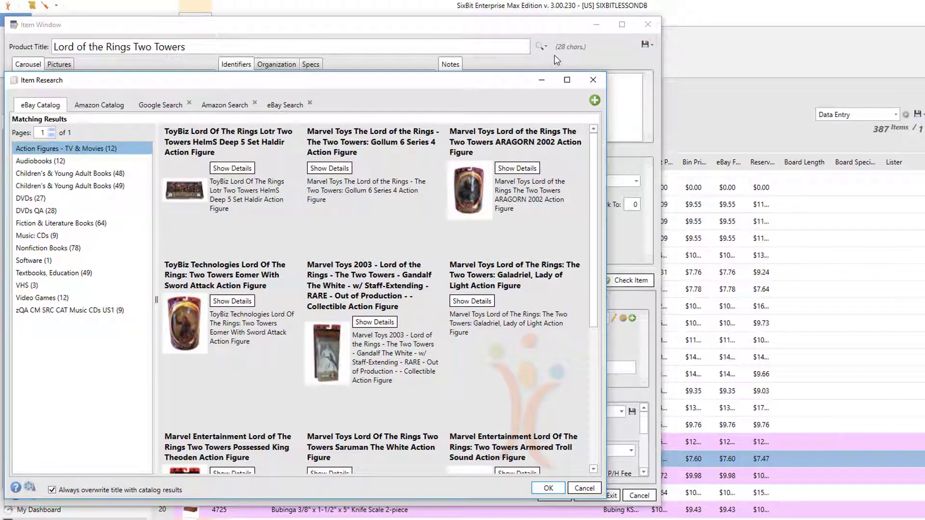
pyautogui.moveTo(389, 83); pyautogui.dragTo(439, 78)
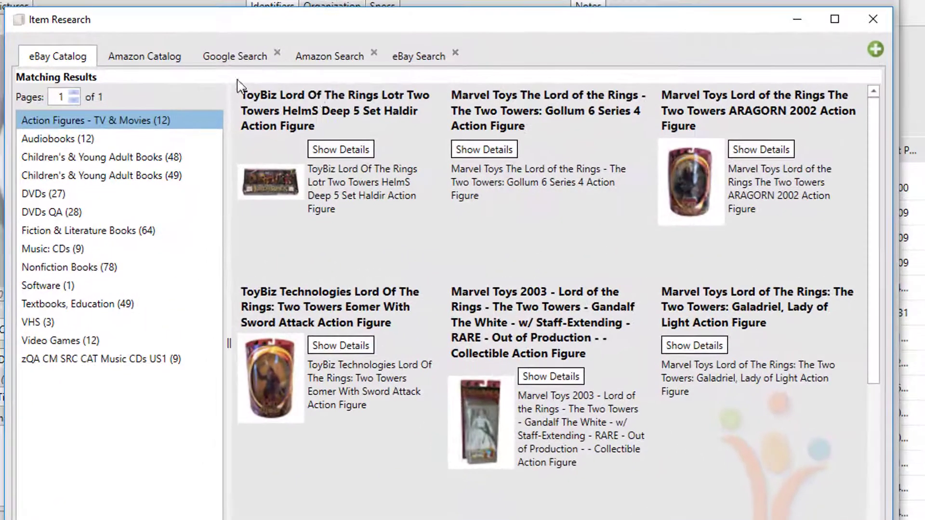
pyautogui.click(214, 120)
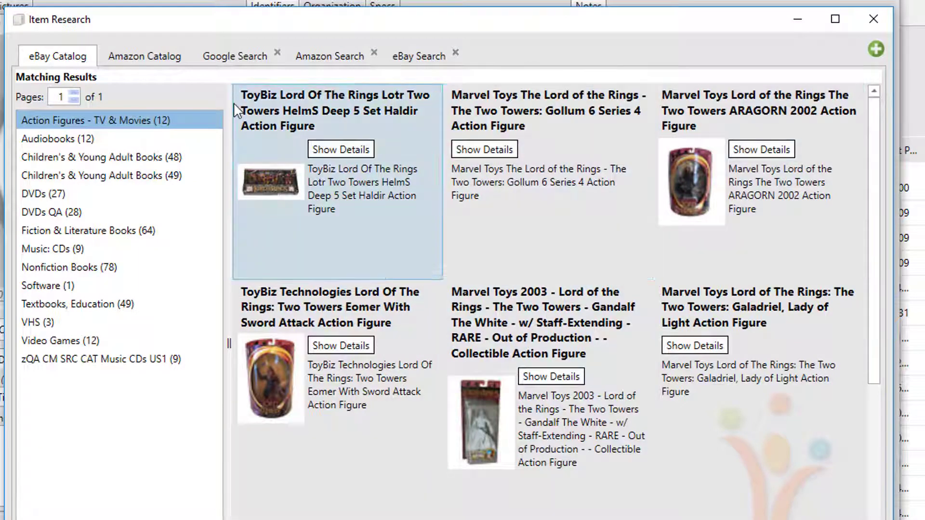
pyautogui.click(153, 58)
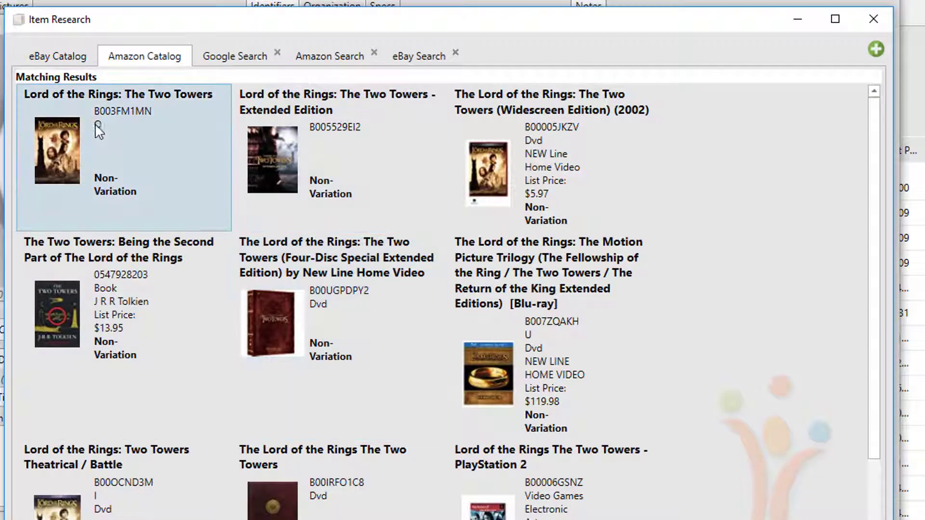
pyautogui.click(55, 58)
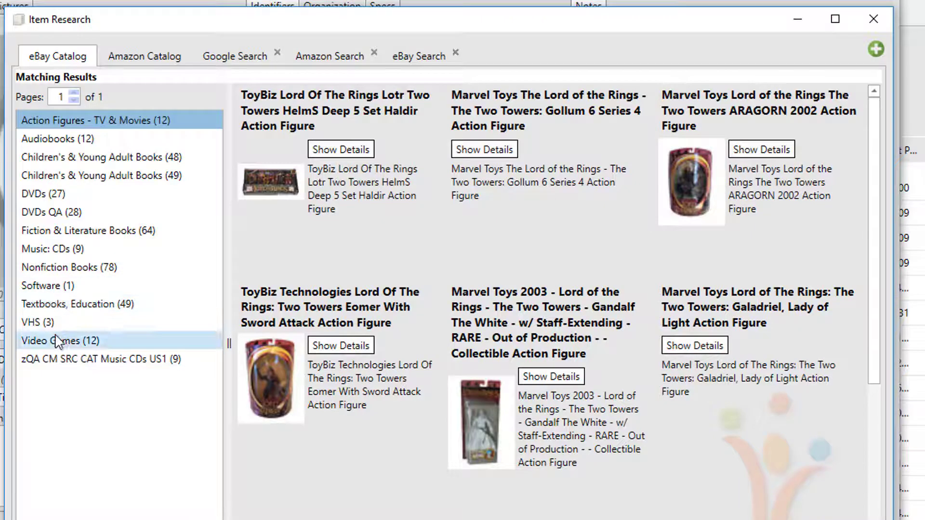
# Apply the eBay catalog's 2003 2-Disc Widescreen DVD and the Amazon catalog's Widescreen Edition (2002) DVD to the item.
pyautogui.click(37, 195)
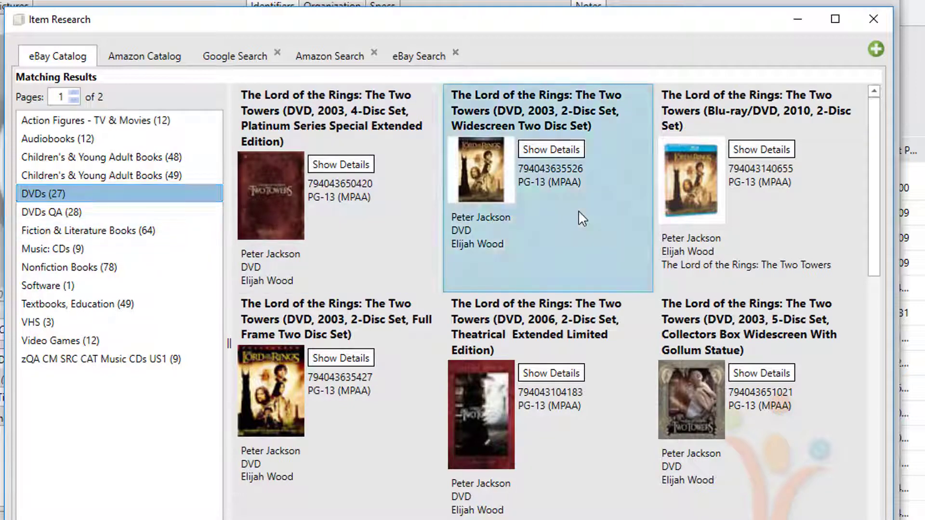
pyautogui.click(579, 212)
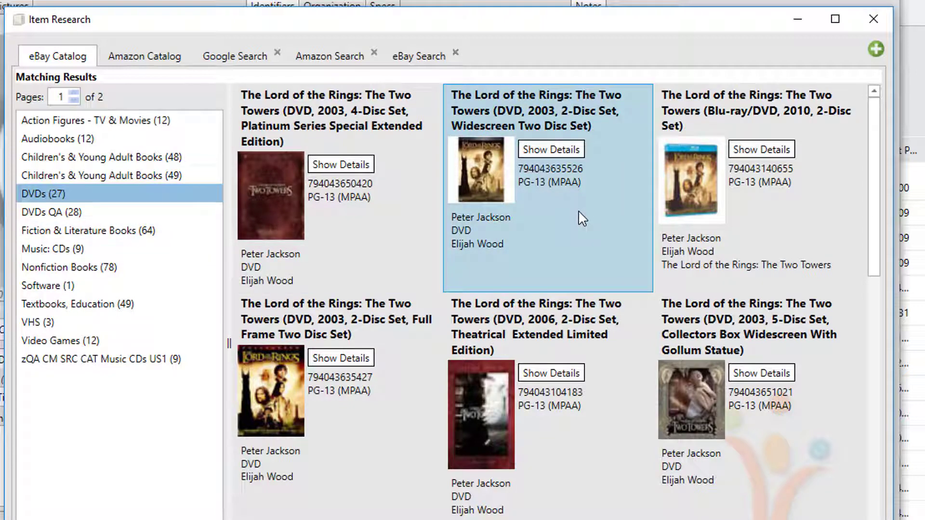
pyautogui.click(166, 61)
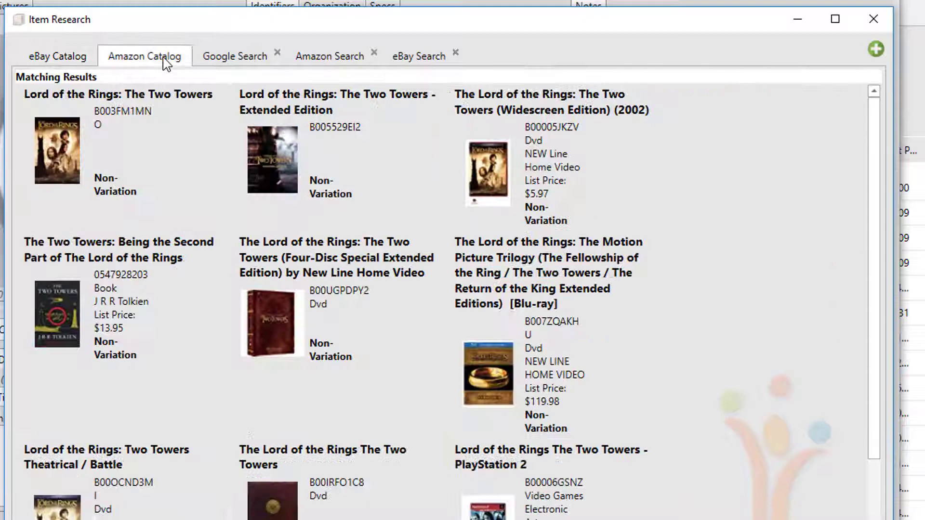
pyautogui.click(599, 207)
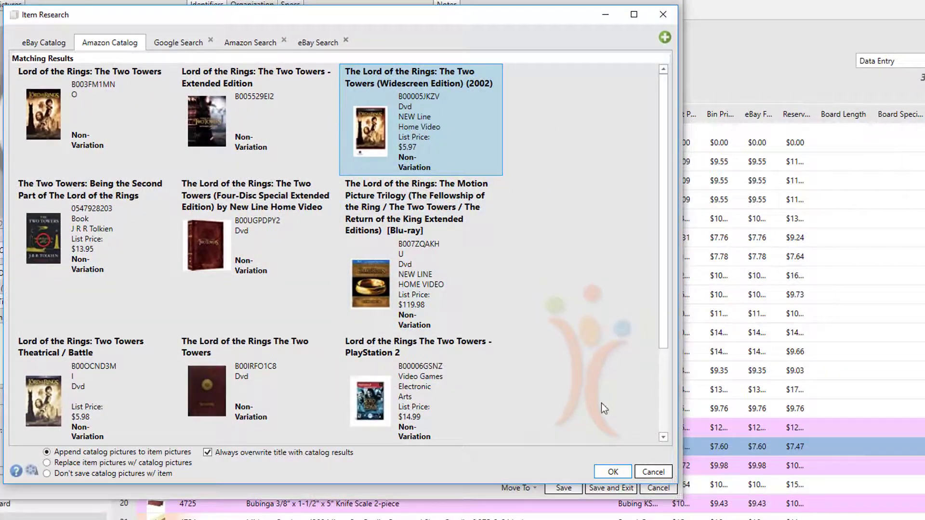
pyautogui.click(613, 472)
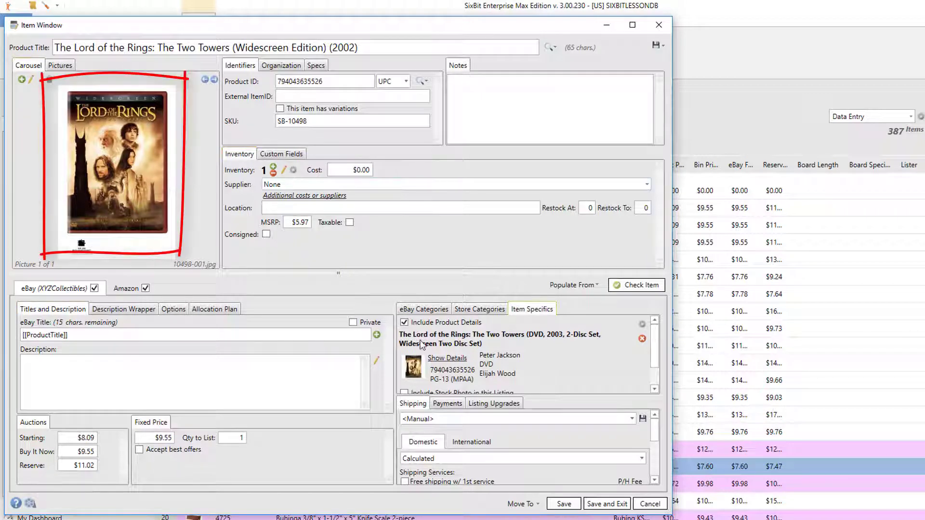
# Review the item's Amazon listing details, then save the item and close it.
pyautogui.click(126, 288)
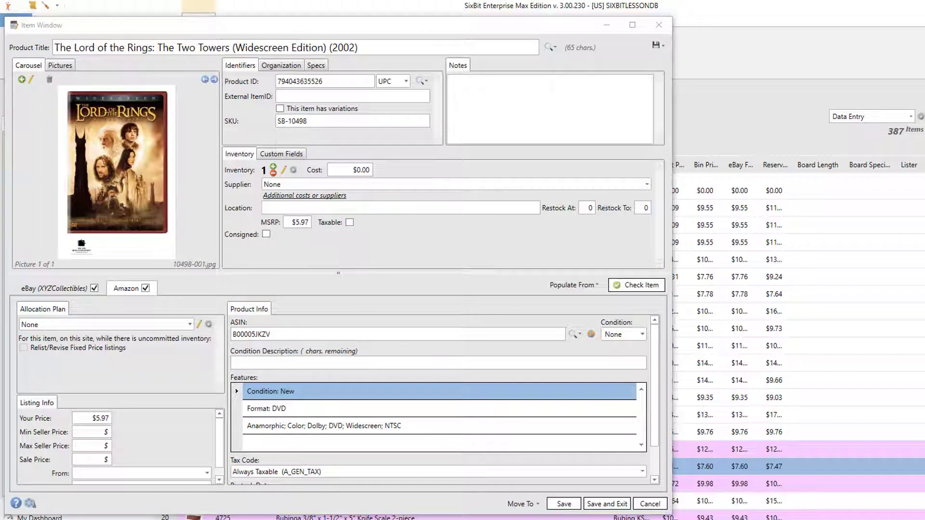
pyautogui.click(615, 505)
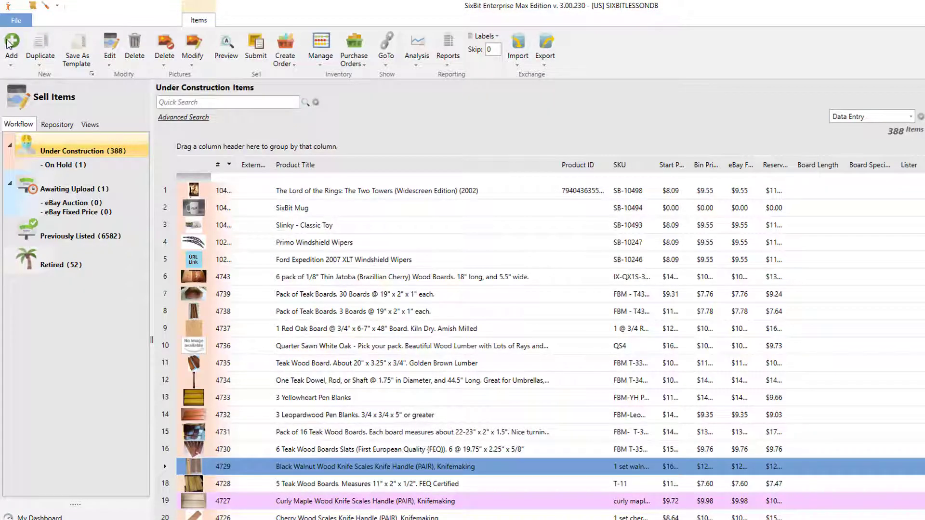
# Add another new item with the product title "Beginnings Toy Chest Soft White".
pyautogui.click(11, 41)
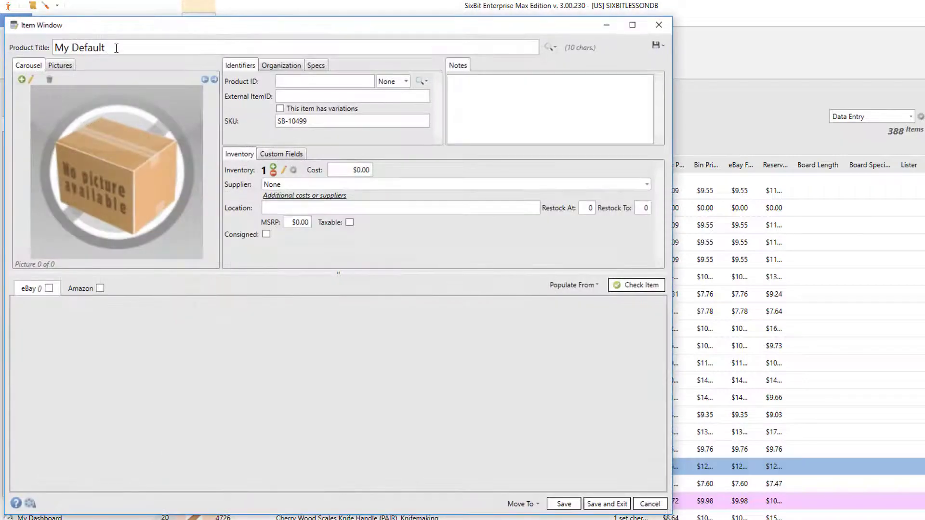
pyautogui.moveTo(109, 48); pyautogui.dragTo(25, 48)
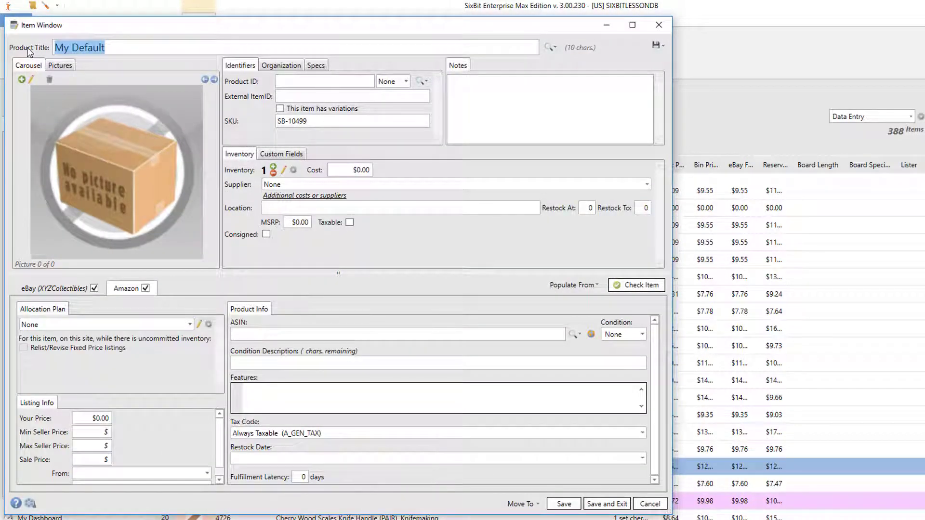
pyautogui.write('Beginnings Toy Chest Soft White')
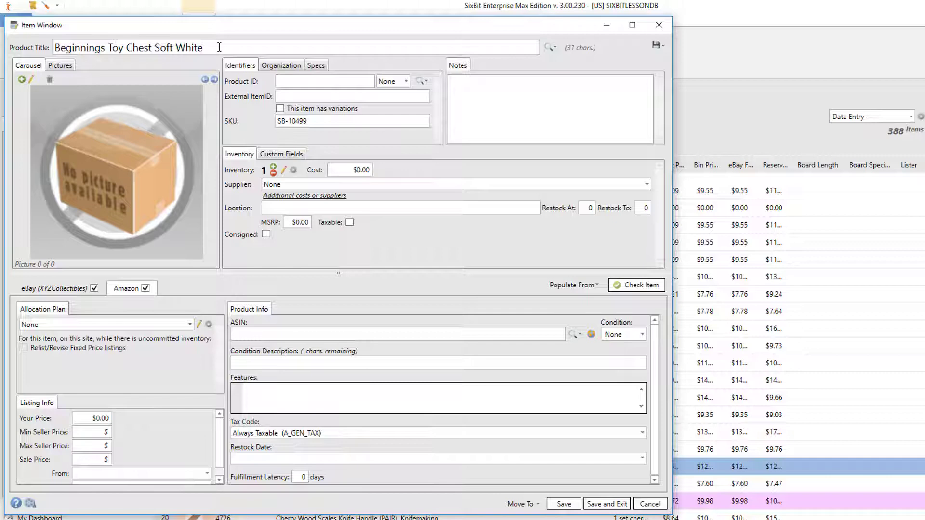
# Search for the toy chest title and check the eBay and Amazon catalog matches.
pyautogui.click(546, 46)
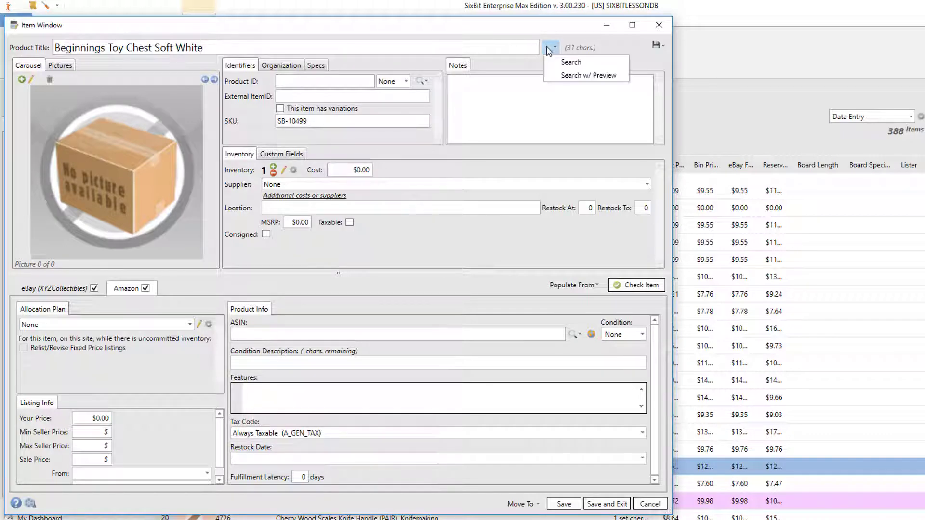
pyautogui.click(565, 62)
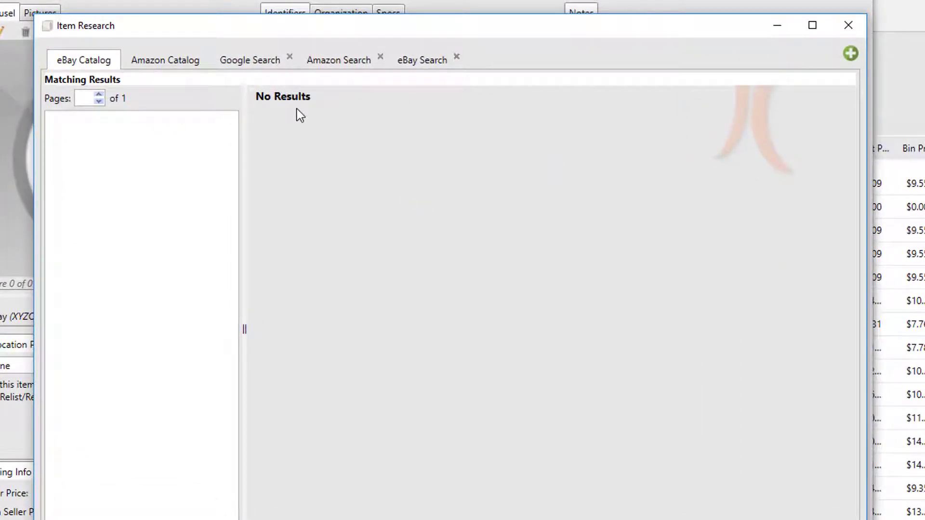
pyautogui.click(164, 61)
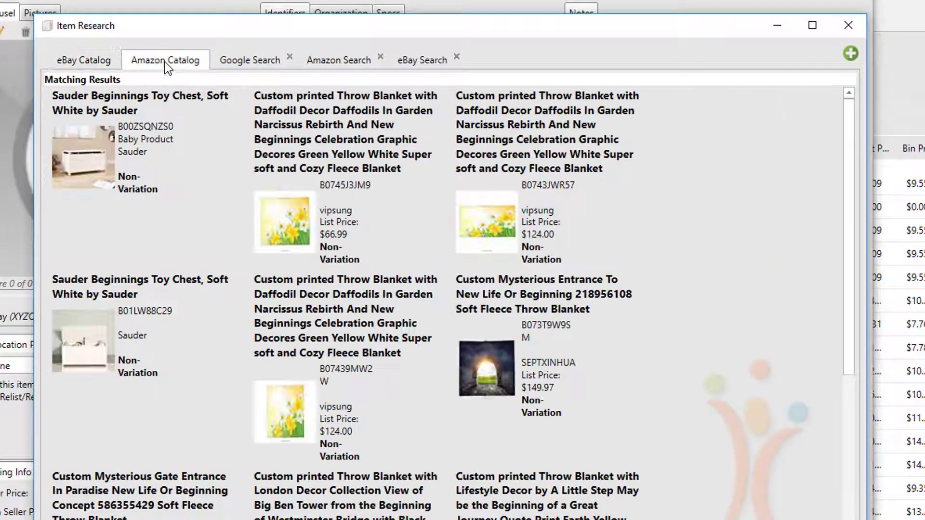
pyautogui.click(148, 164)
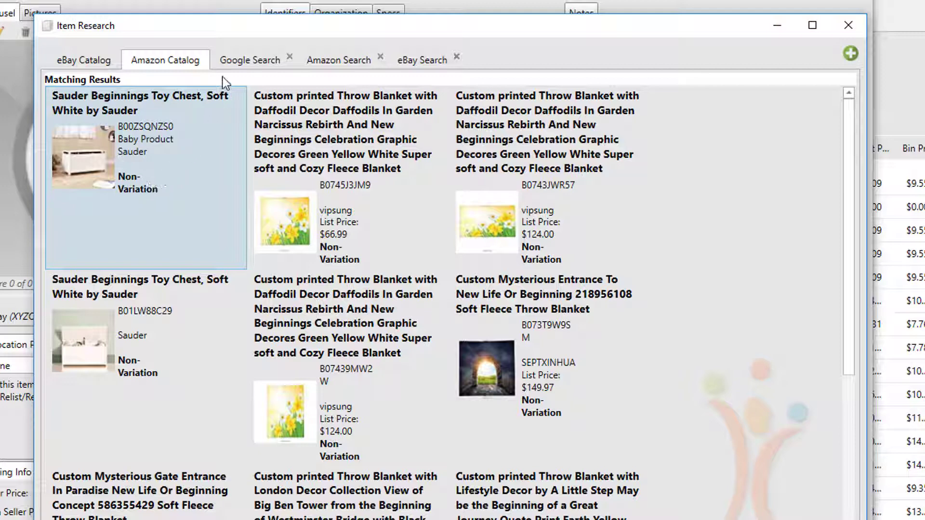
# Examine the Google, Amazon and eBay web search results for the toy chest.
pyautogui.click(240, 64)
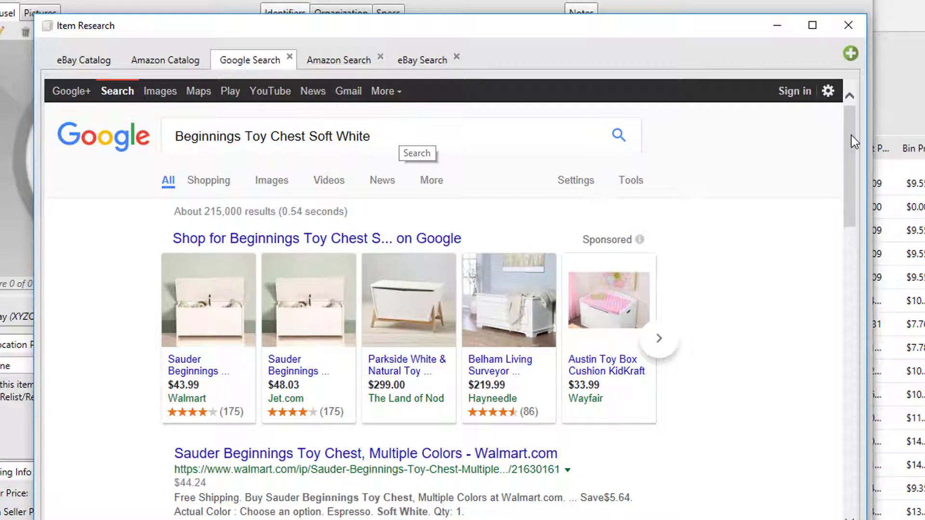
pyautogui.scroll(-1, 851, 140)
pyautogui.moveTo(853, 159); pyautogui.dragTo(840, 267)
pyautogui.click(339, 60)
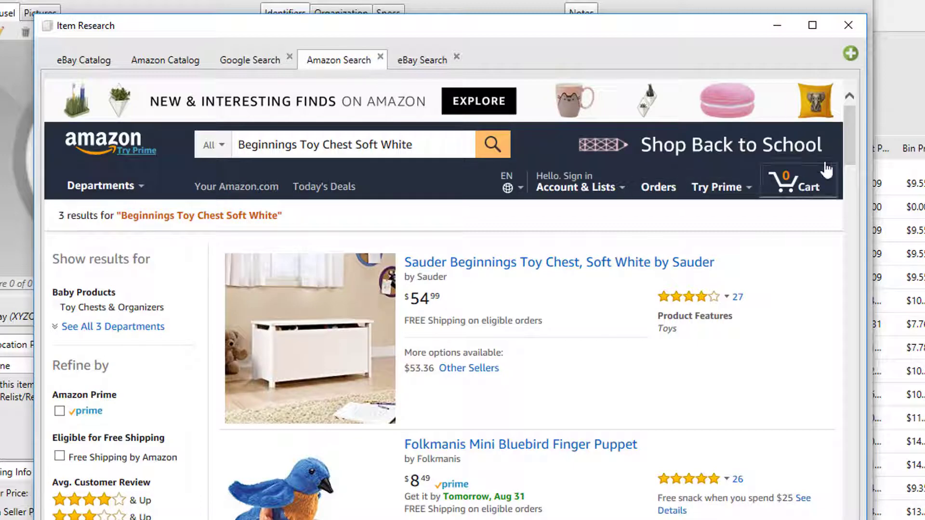
pyautogui.moveTo(849, 140)
pyautogui.mouseDown()
pyautogui.moveTo(849, 186)
pyautogui.moveTo(845, 137)
pyautogui.mouseUp()
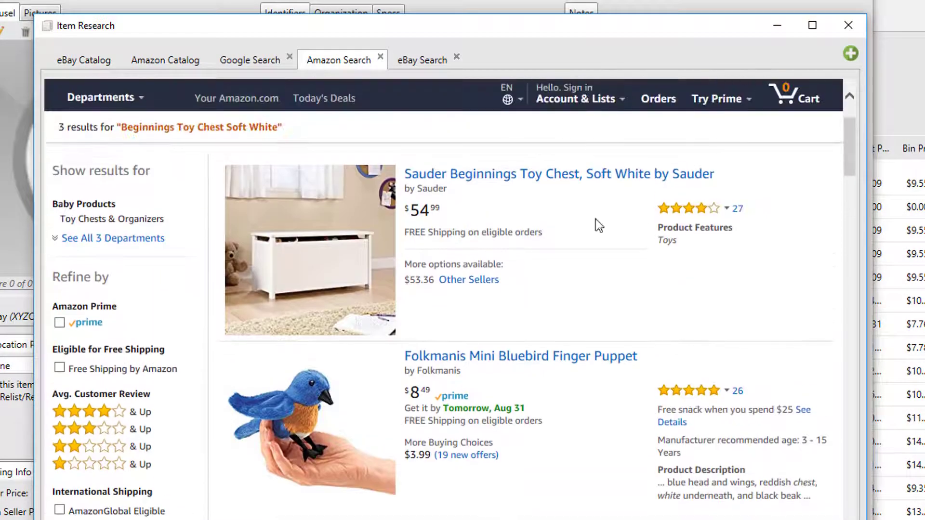
pyautogui.click(424, 62)
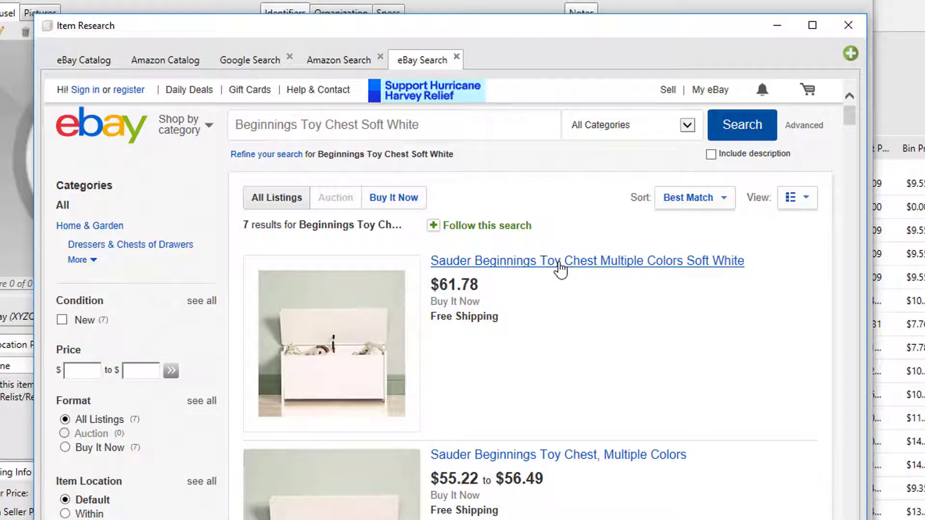
# Open the Sauder Beginnings Toy Chest page in the Amazon search results and copy its full product description paragraph.
pyautogui.click(351, 60)
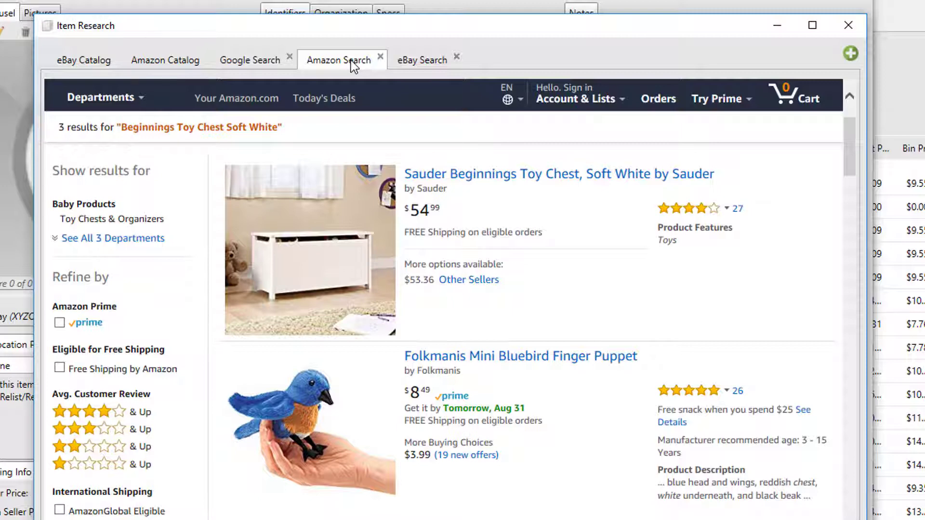
pyautogui.click(540, 178)
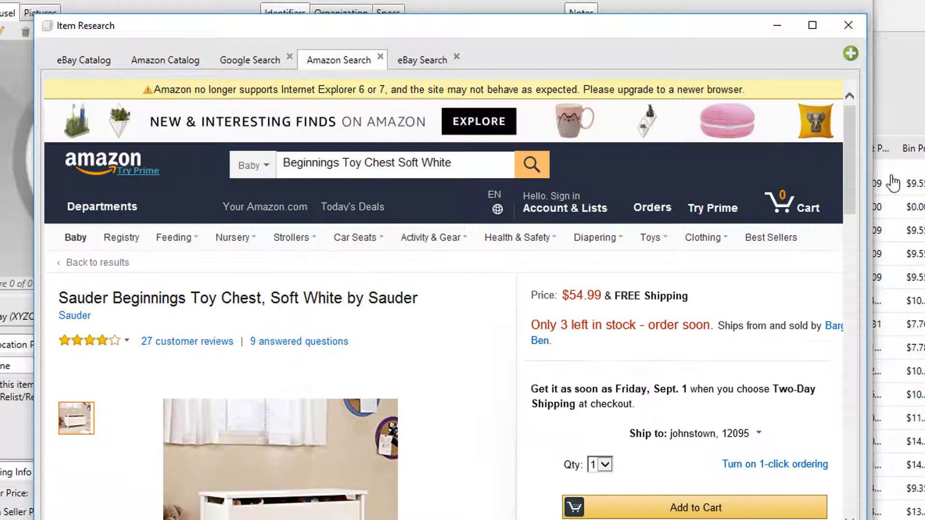
pyautogui.moveTo(851, 132); pyautogui.dragTo(849, 273)
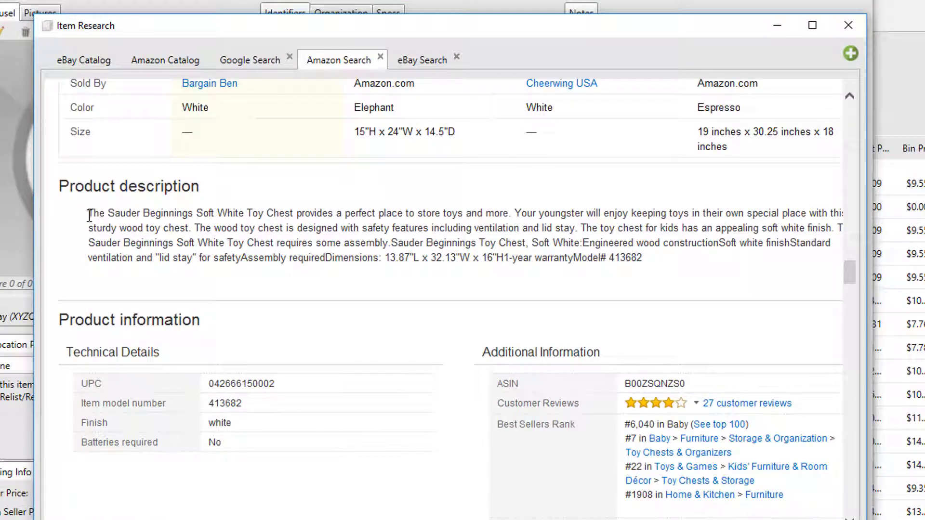
pyautogui.moveTo(89, 214); pyautogui.dragTo(650, 255)
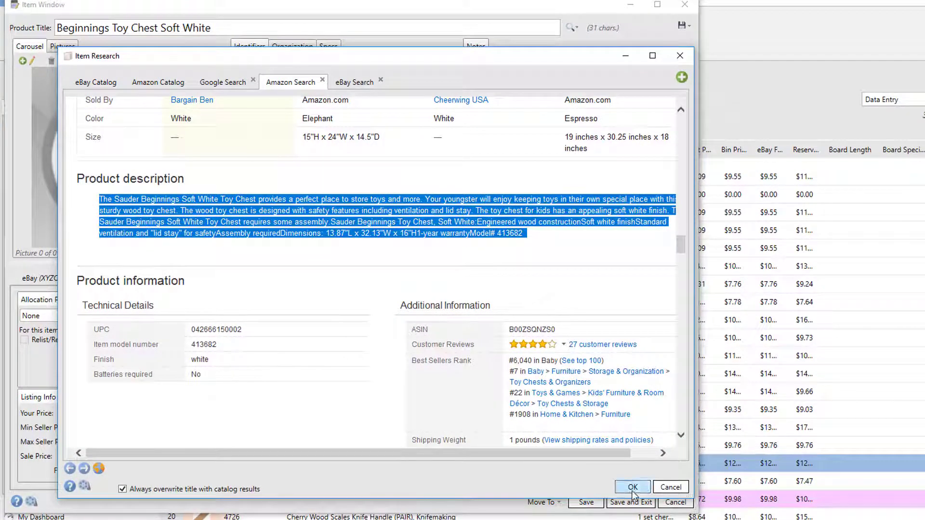
# Close the item research and paste the copied Sauder toy chest paragraph into the eBay description.
pyautogui.click(632, 488)
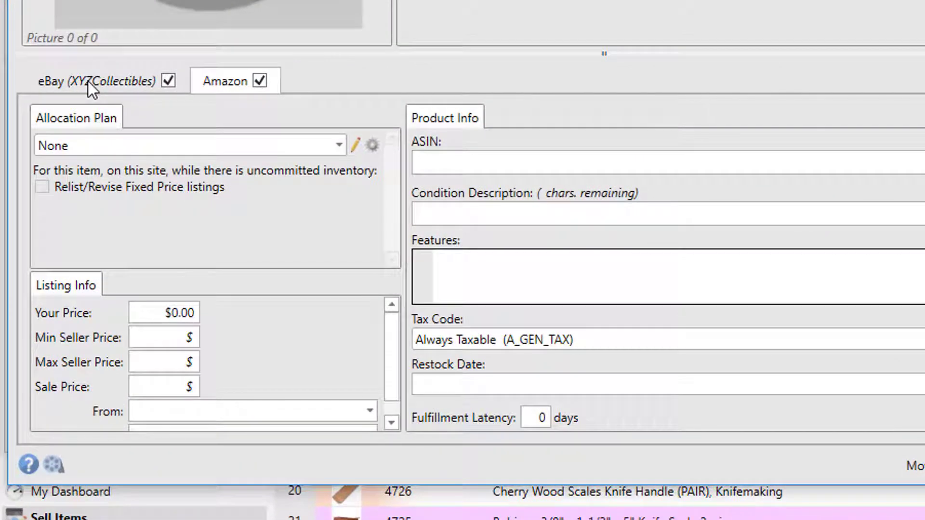
pyautogui.click(52, 275)
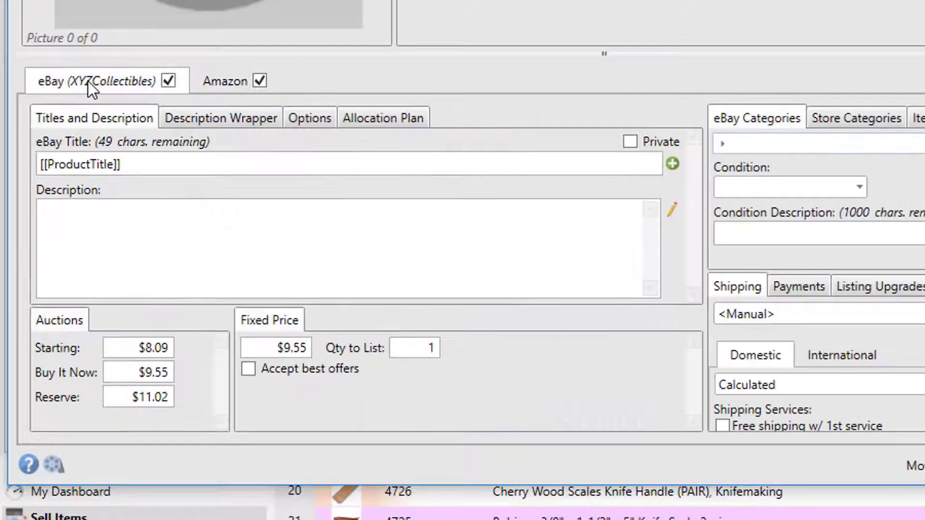
pyautogui.click(124, 213)
pyautogui.write('The Sauder Beginnings Soft White Toy Chest provides a perfect place to store toys and more. Your youngster will enjoy keeping toys in their own special place with this sturdy wood toy chest. The wood toy chest is designed with safety features including ventilation and lid stay. The toy chest for kids has an appealing soft white finish. The Sauder Beginnings Soft White Toy Chest requires some assembly.Sauder Beginnings Toy Chest, Soft White:Engineered wood constructionSoft white finishStandard ventilation and "lid stay" for safetyAssembly requiredDimensions: 13.87"L x 32.13"W x 16"H1-year warrantyModel# 413682')
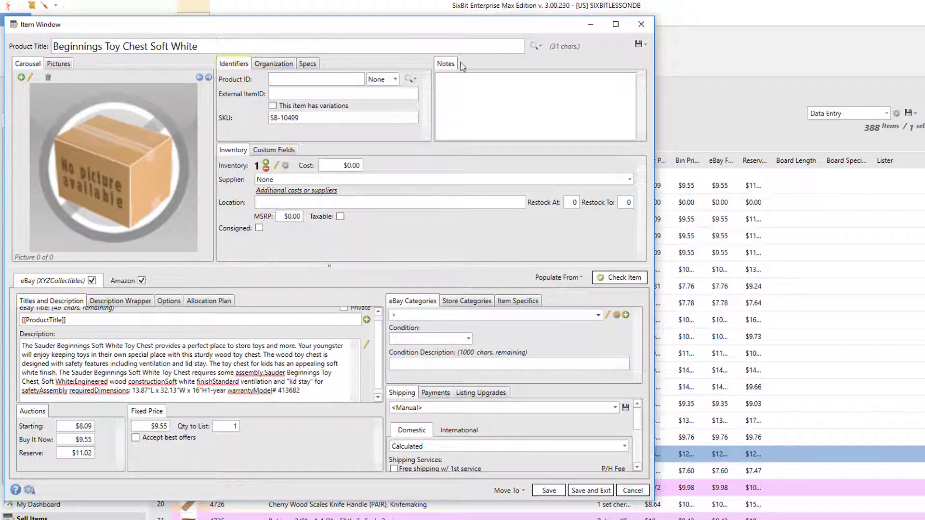
# Fill the item from the Amazon catalog match "Sauder Beginnings Toy Chest, Soft White by Sauder" (B00ZSQNZS0), then save and close it.
pyautogui.click(539, 46)
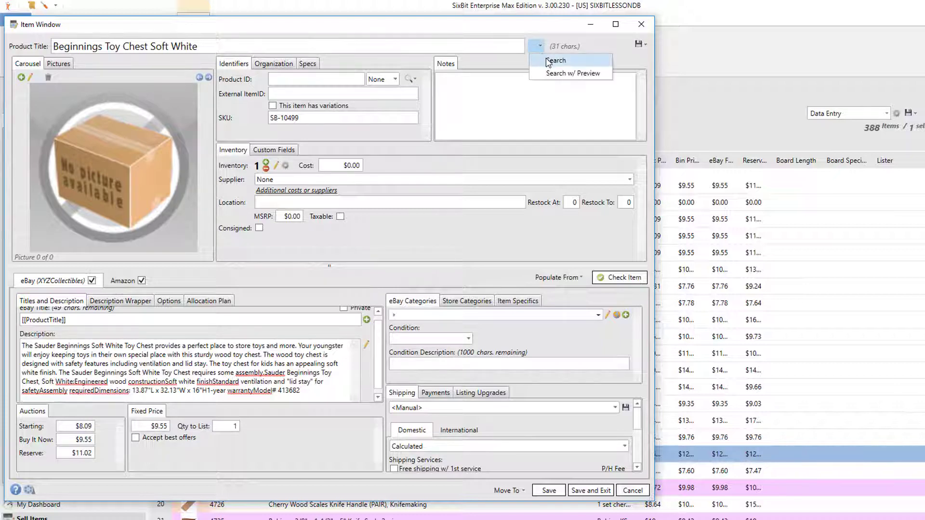
pyautogui.click(556, 61)
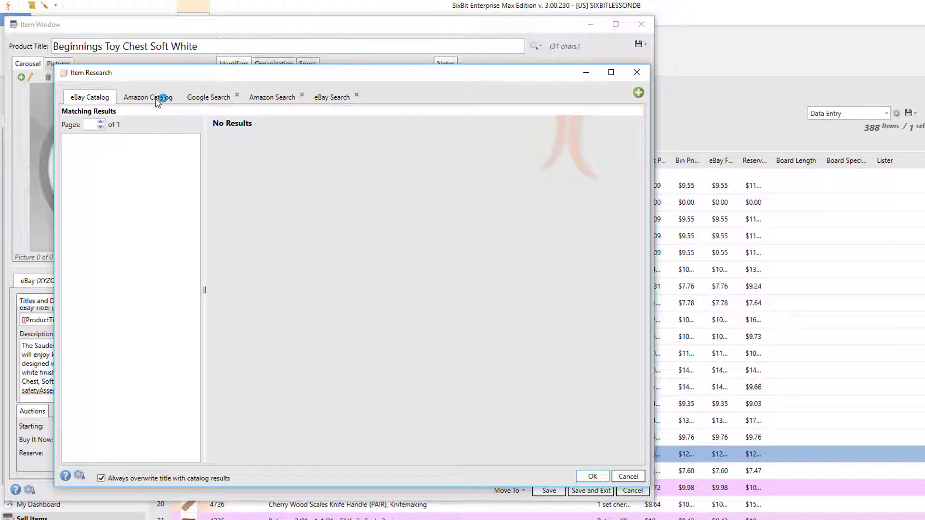
pyautogui.click(155, 98)
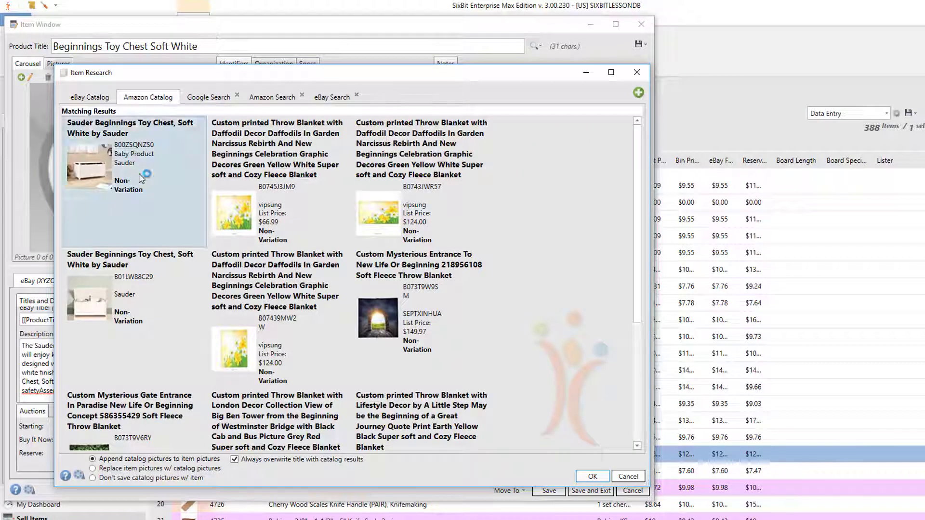
pyautogui.click(138, 173)
pyautogui.click(592, 477)
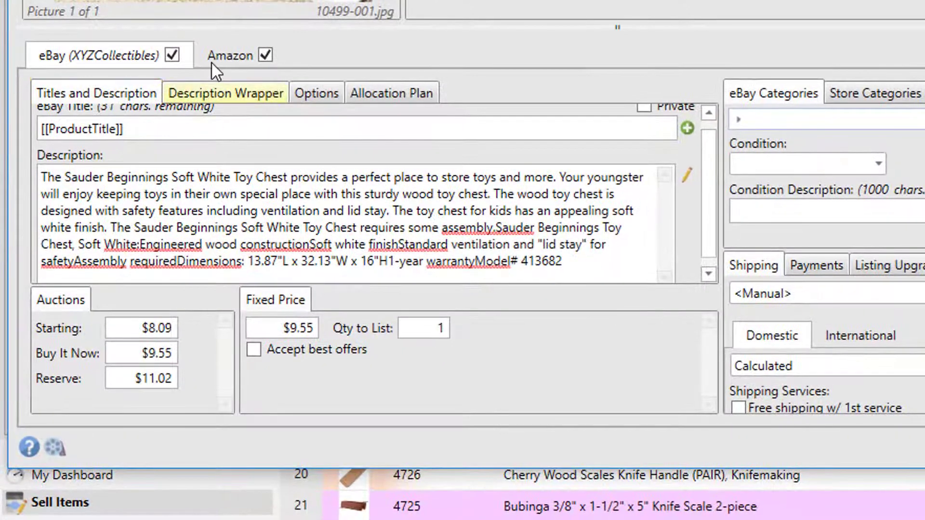
pyautogui.click(231, 56)
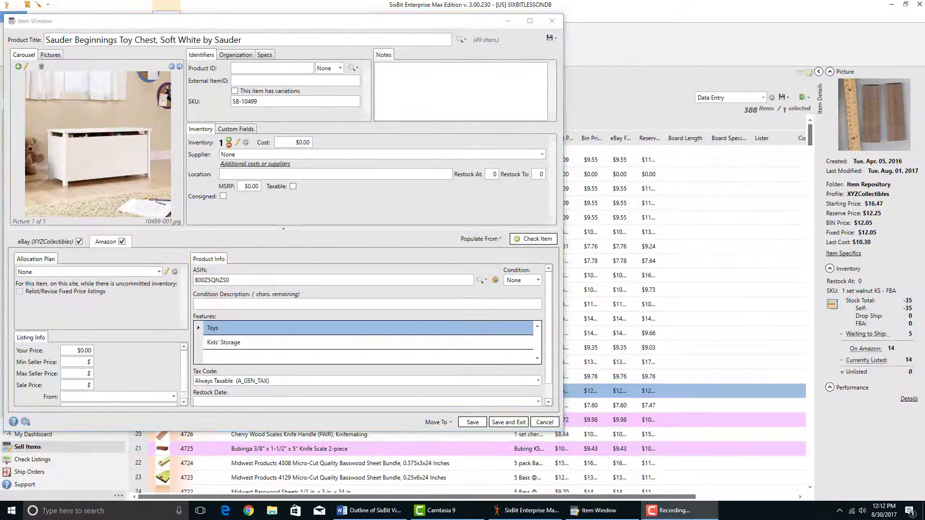
pyautogui.click(510, 423)
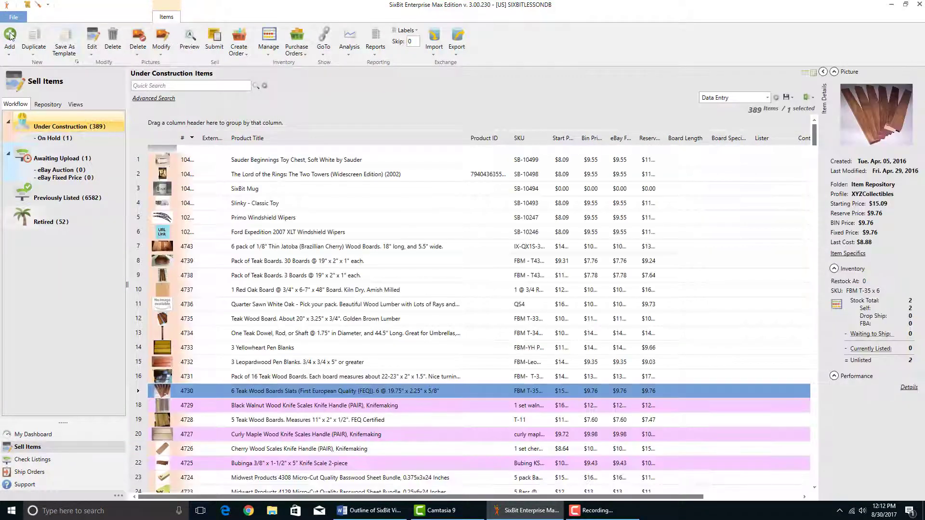
pyautogui.click(10, 35)
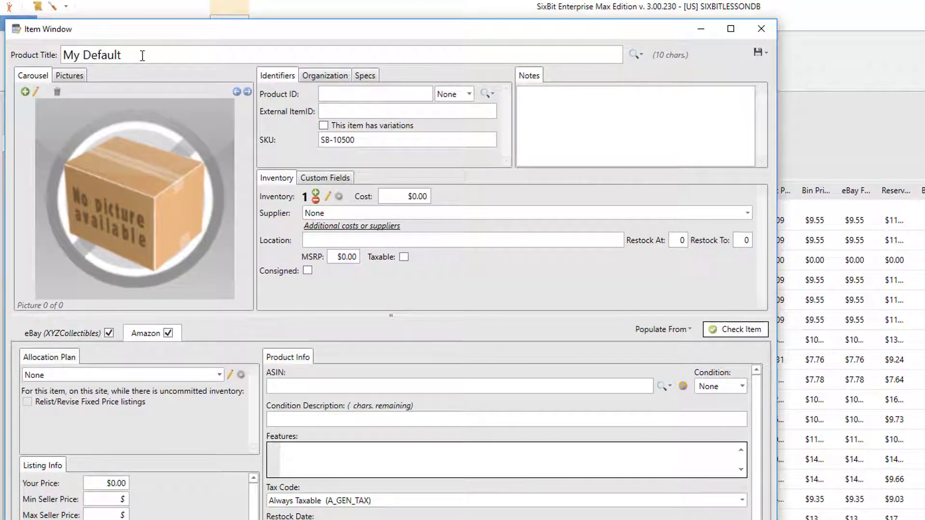
pyautogui.moveTo(142, 56); pyautogui.dragTo(41, 55)
pyautogui.write('794043535420')
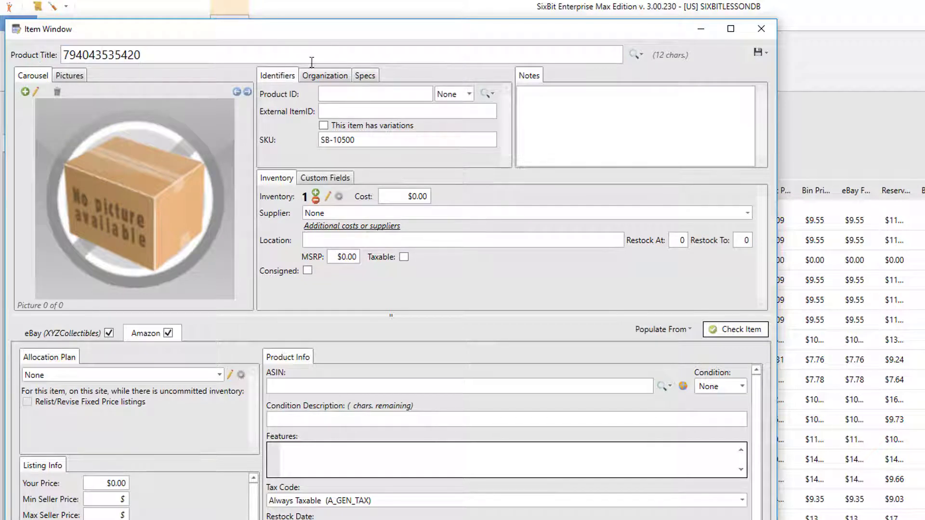
pyautogui.click(635, 55)
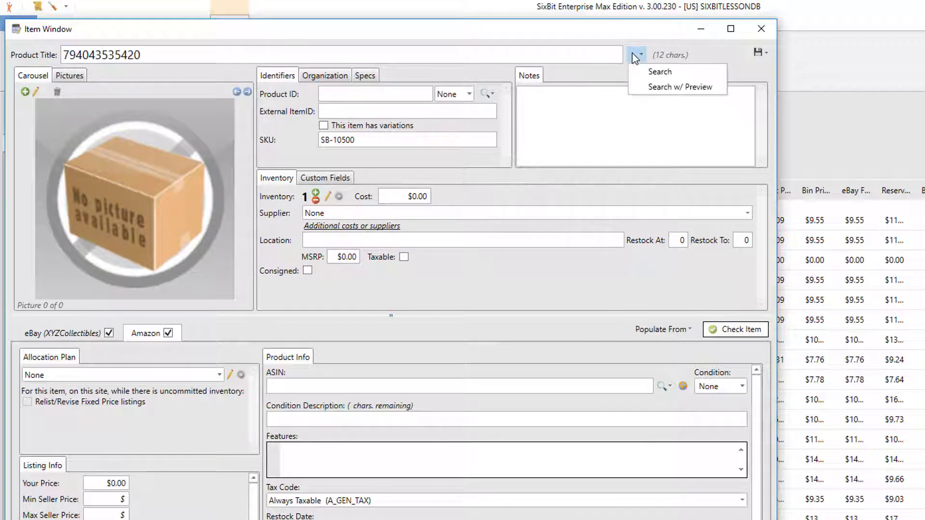
pyautogui.click(658, 72)
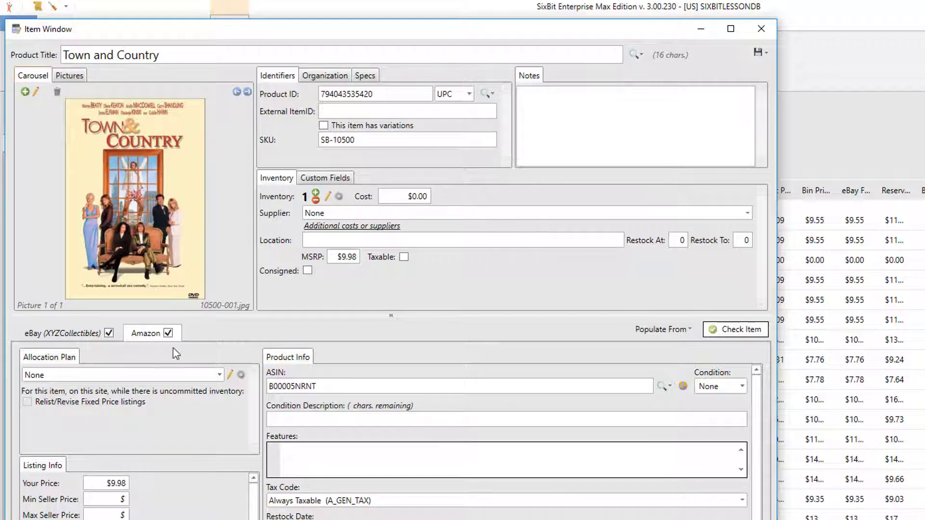
pyautogui.click(80, 337)
pyautogui.click(613, 361)
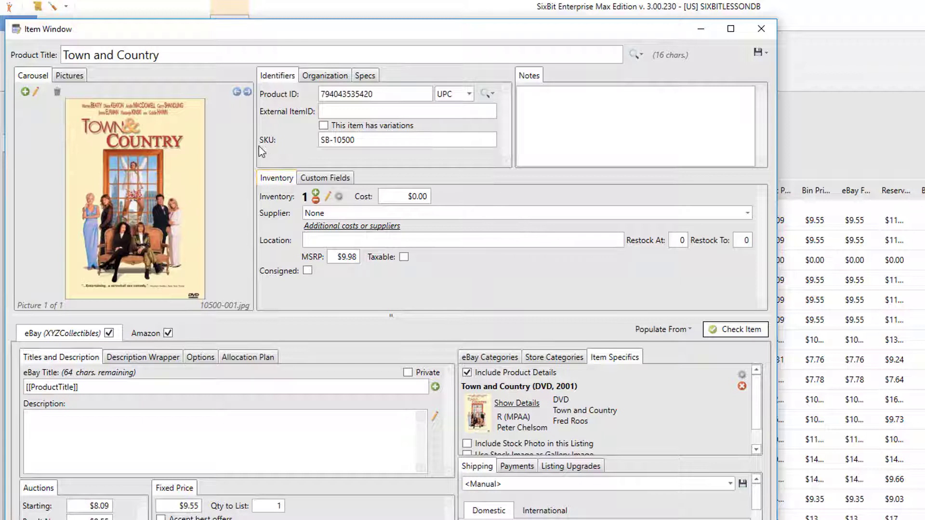
pyautogui.moveTo(159, 55); pyautogui.dragTo(50, 58)
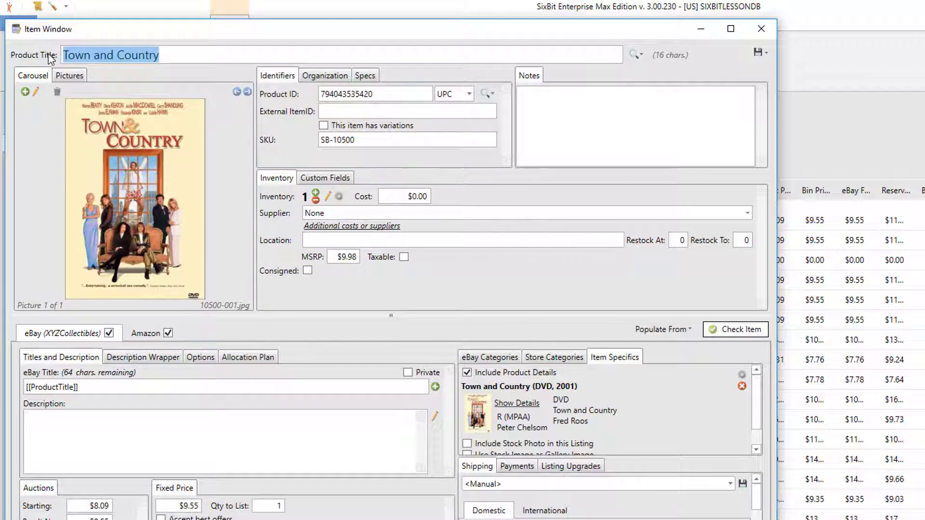
pyautogui.hotkey('ctrl', 'v')
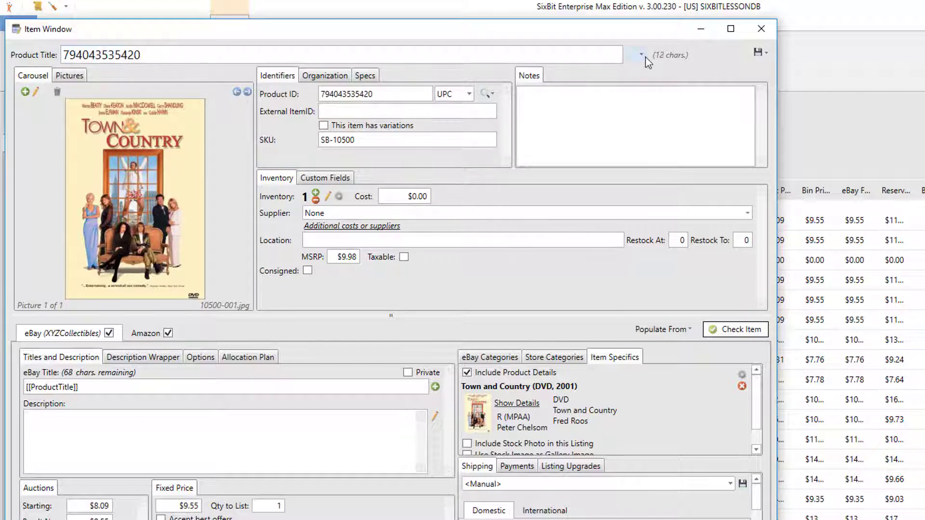
pyautogui.click(641, 55)
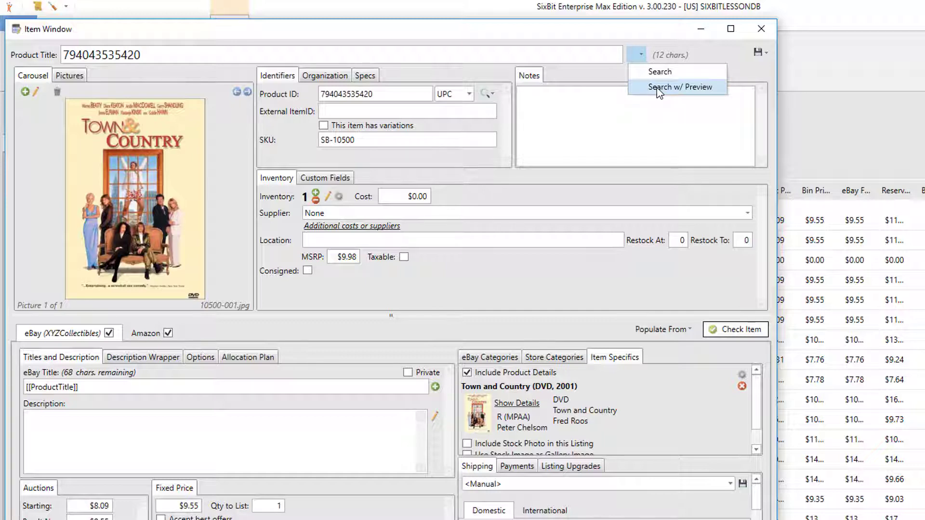
pyautogui.click(659, 88)
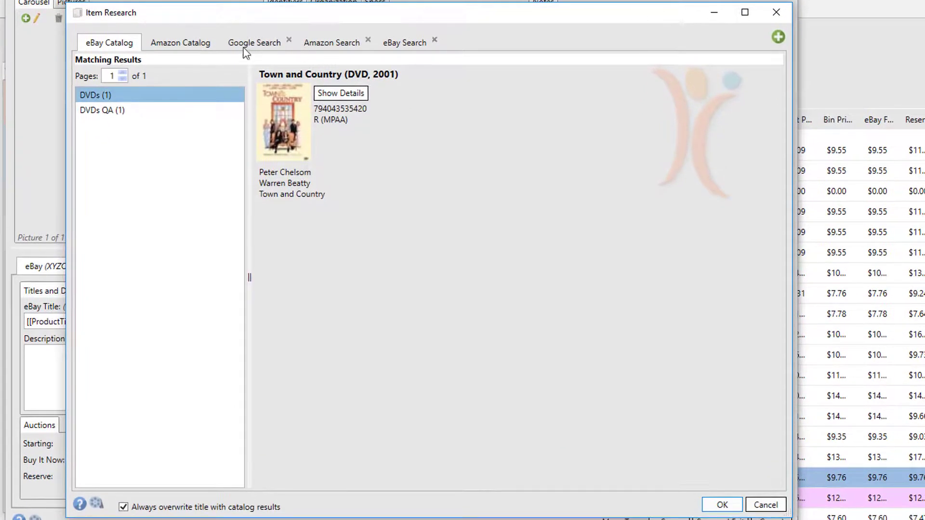
pyautogui.click(248, 46)
pyautogui.click(331, 43)
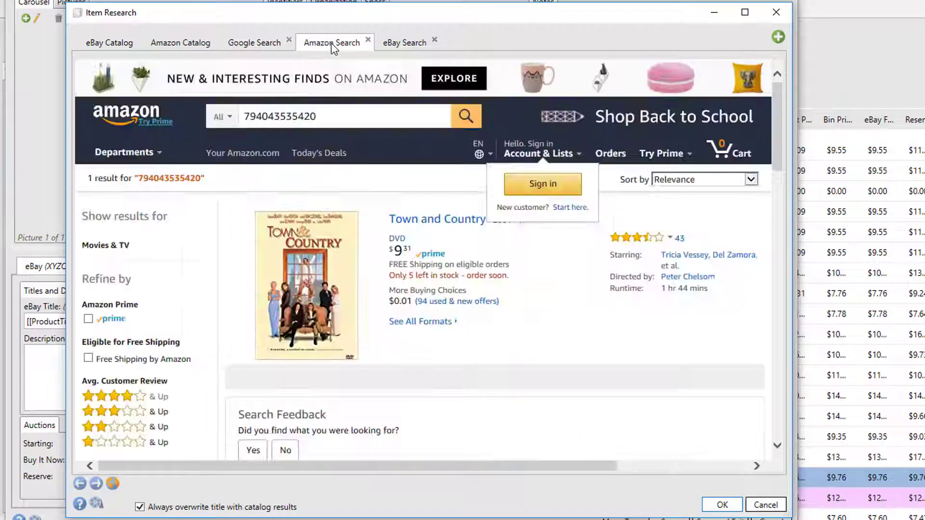
pyautogui.click(403, 43)
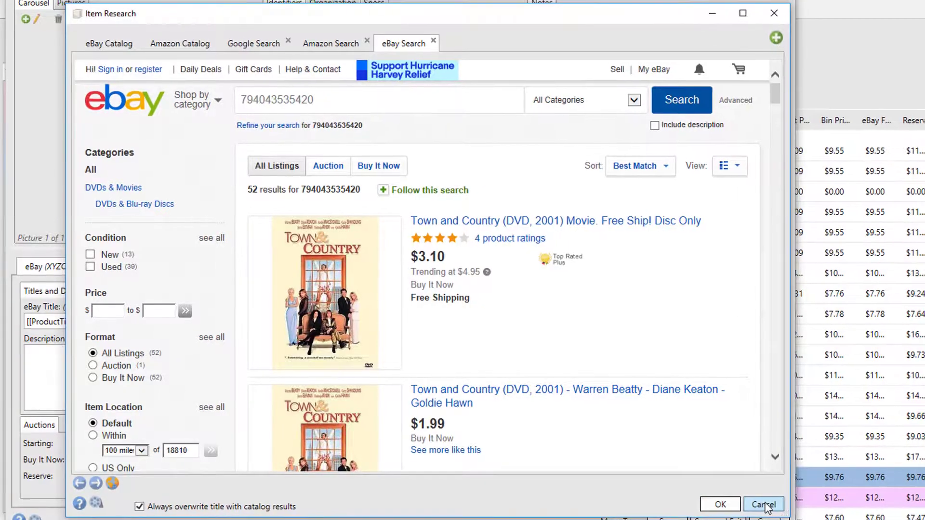
pyautogui.click(764, 504)
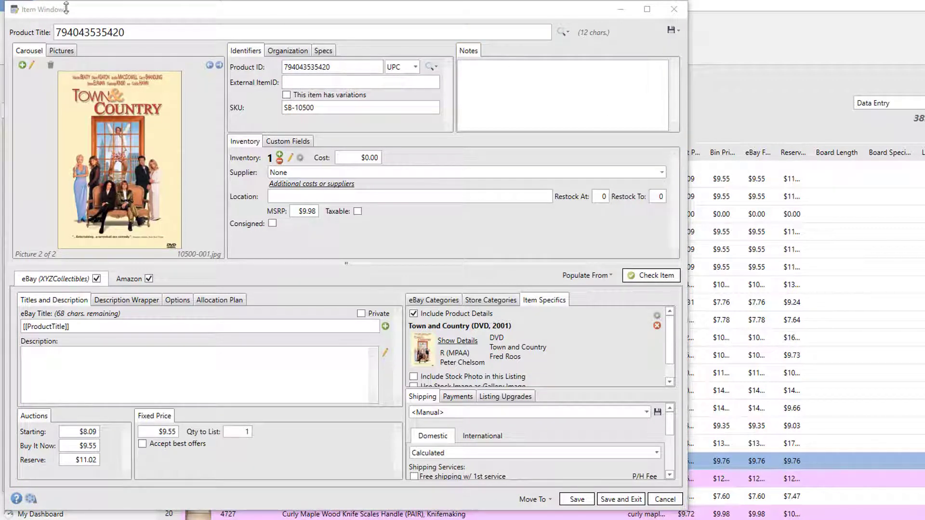
# Set the product title to "Beginnings Toy Chest Soft White" and search for it with preview.
pyautogui.doubleClick(132, 35)
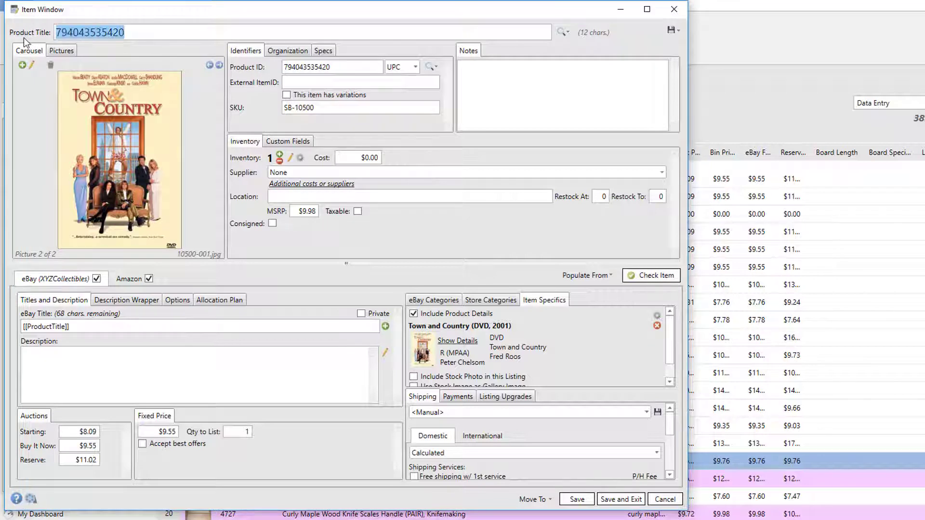
pyautogui.write('Beginnings Toy Chest Soft White')
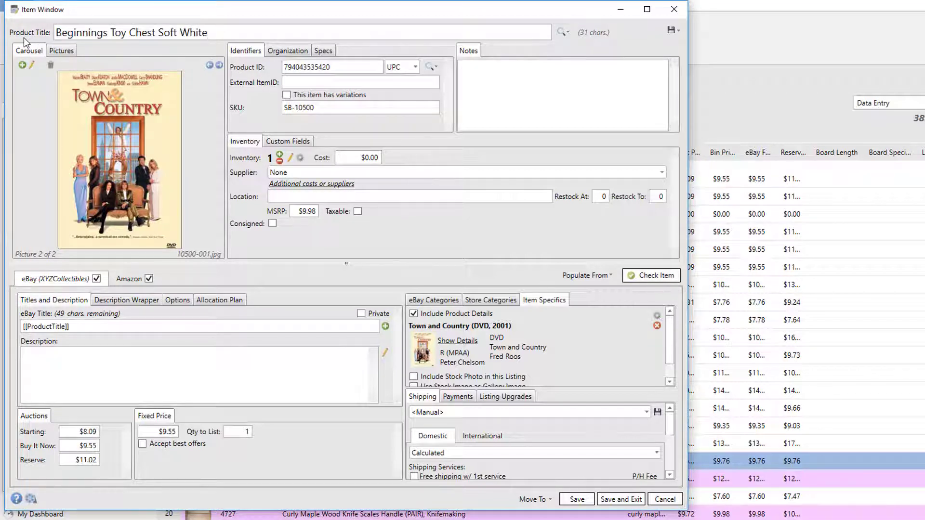
pyautogui.click(568, 31)
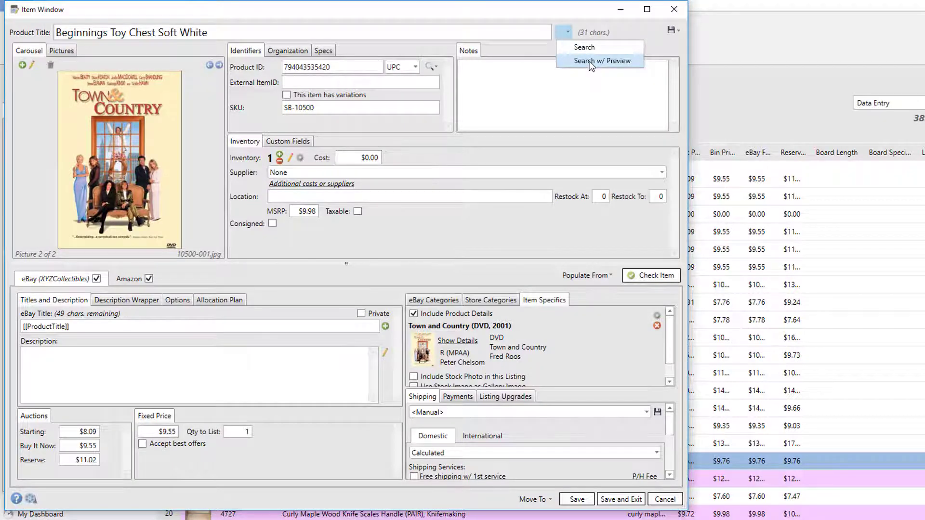
pyautogui.click(591, 62)
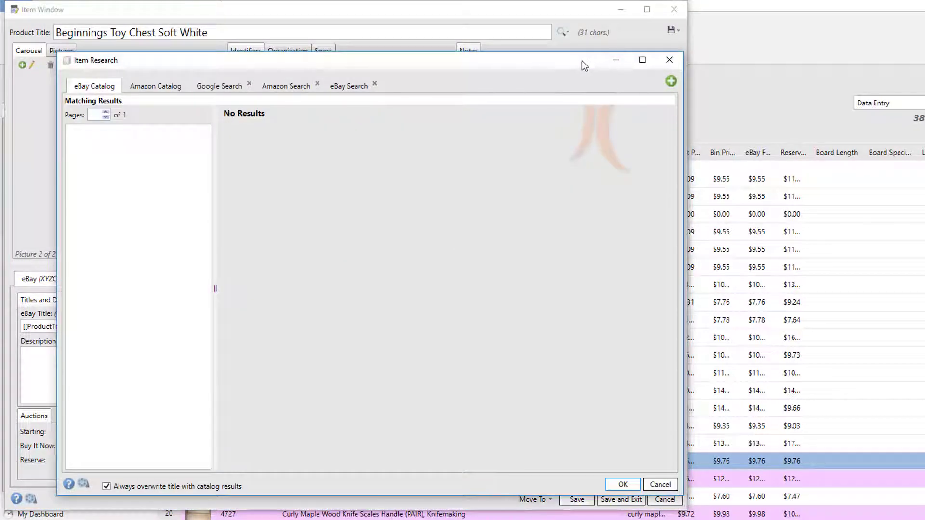
# Start a new custom item search in the research window with the tab header "Walmart Search".
pyautogui.click(671, 81)
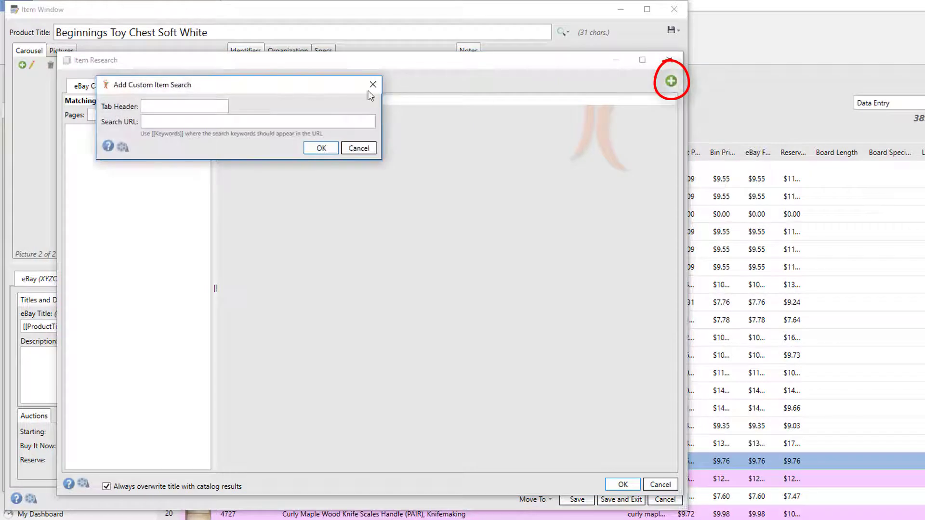
pyautogui.moveTo(285, 89); pyautogui.dragTo(425, 172)
pyautogui.click(315, 188)
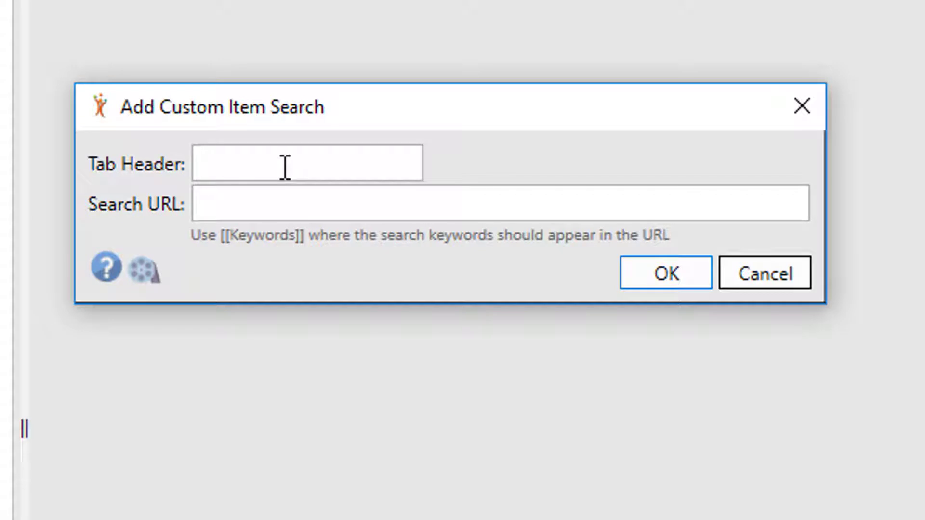
pyautogui.write('Walmart Sea')
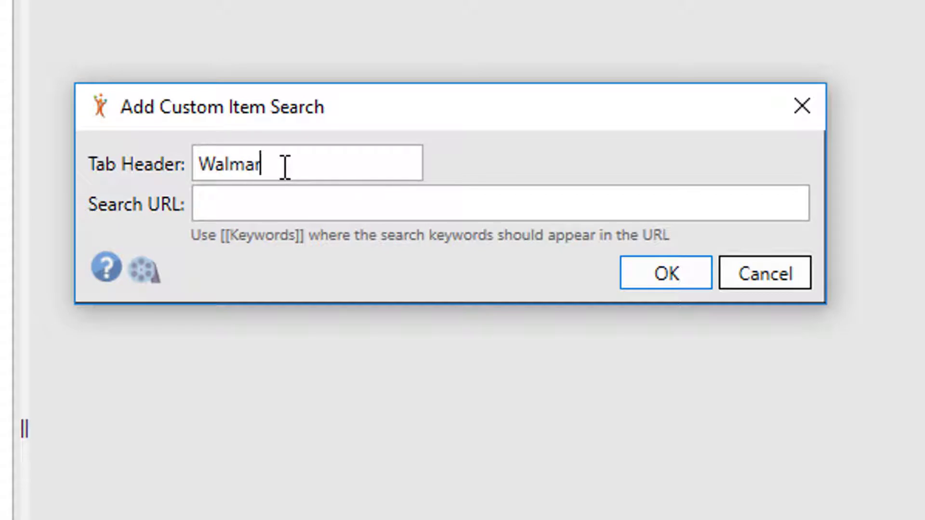
pyautogui.write('rch')
pyautogui.click(268, 206)
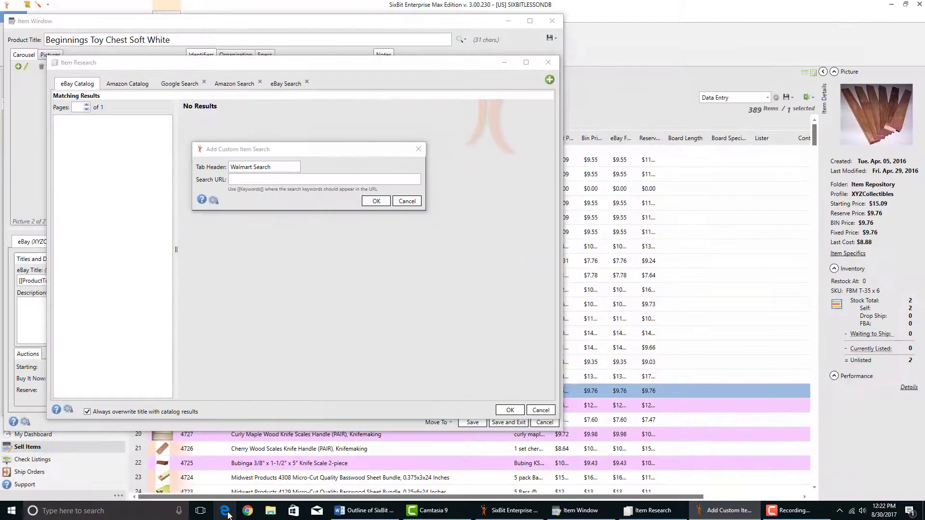
# Switch to Microsoft Edge and copy the URL of Walmart's search results for "Beginnings Toy Chest Soft White".
pyautogui.click(228, 513)
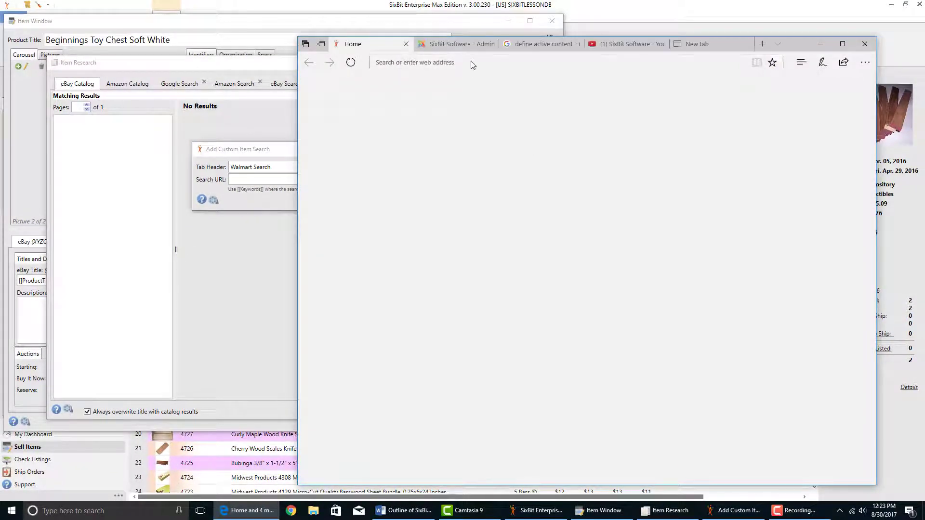
pyautogui.write('walmart')
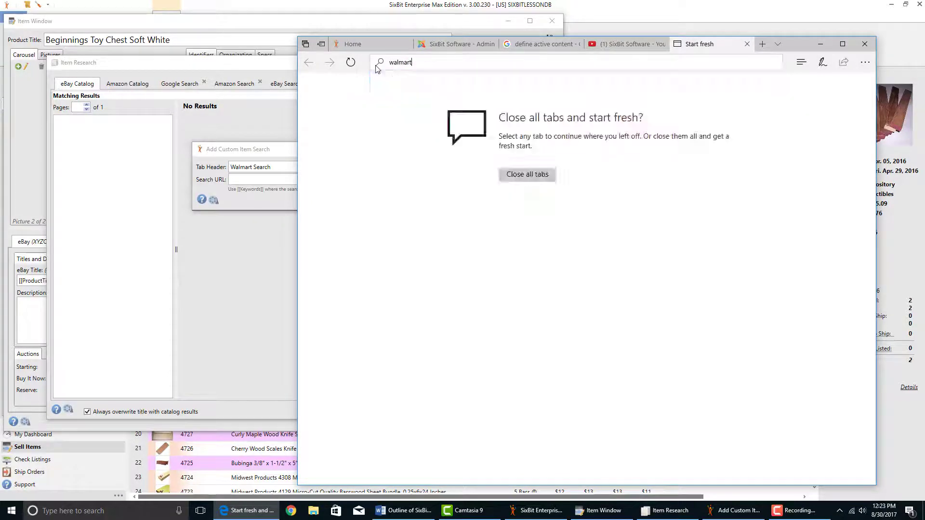
pyautogui.press('Return')
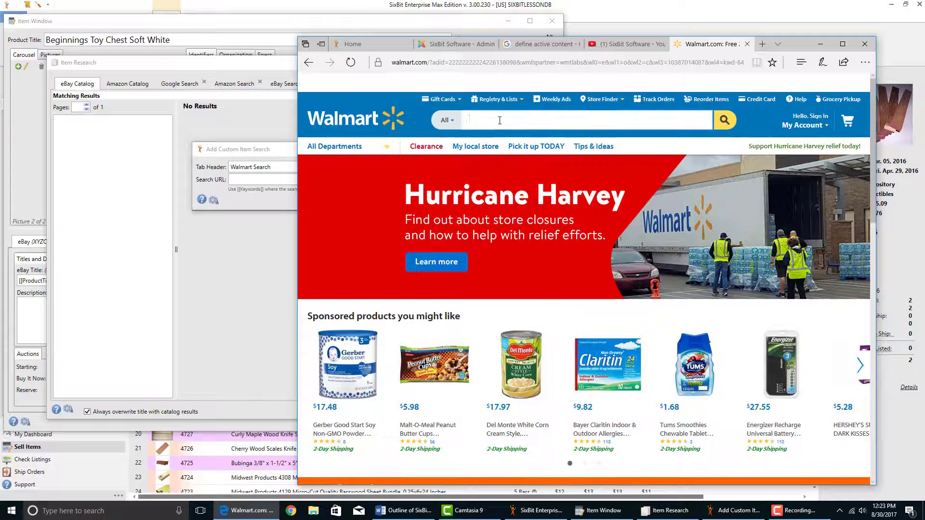
pyautogui.write('Beginnings Toy Chest Soft White')
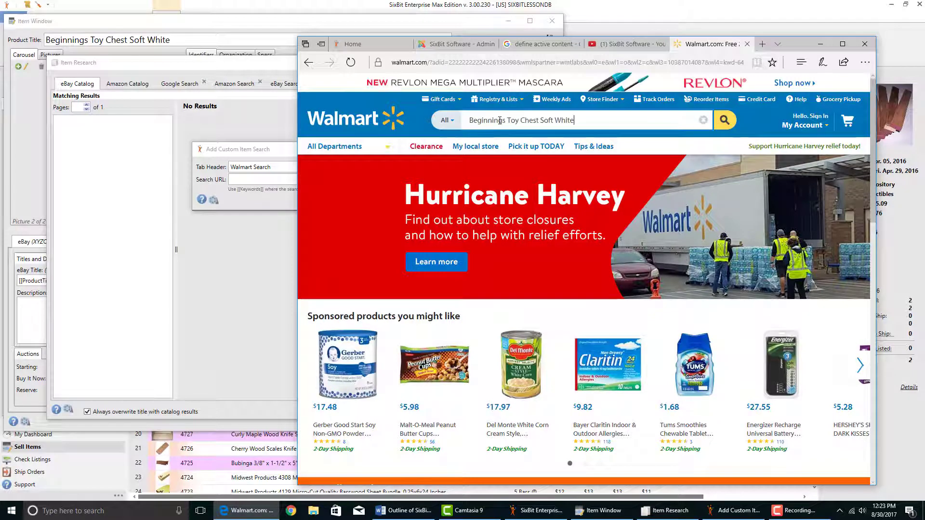
pyautogui.click(726, 121)
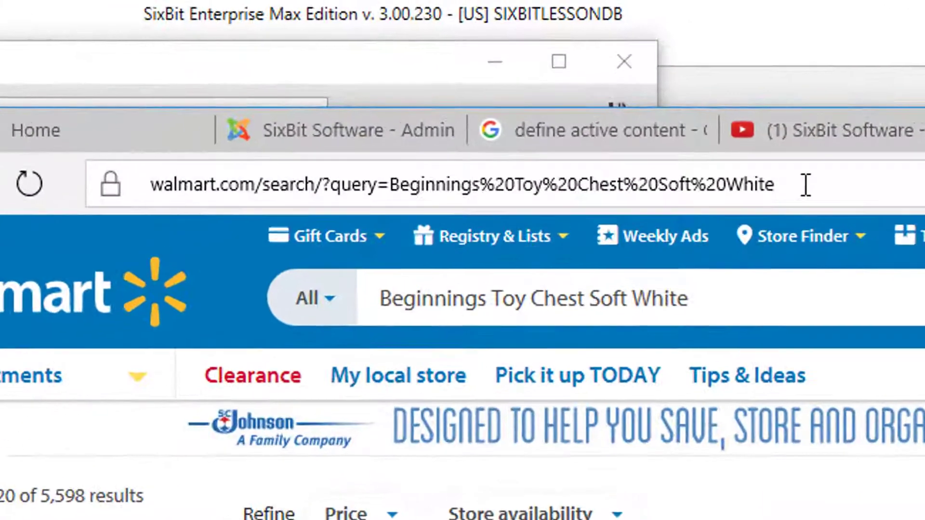
pyautogui.click(806, 184)
pyautogui.hotkey('ctrl', 'c')
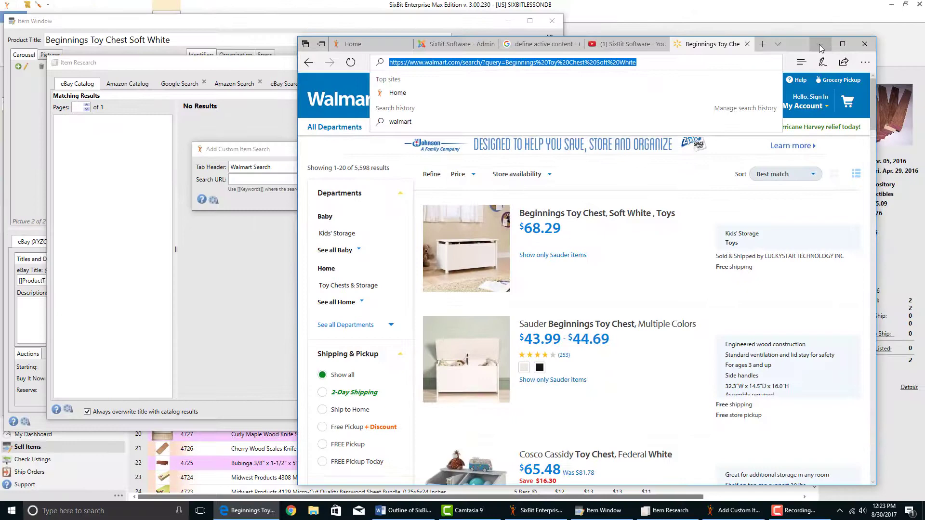
# Return to SixBit's Add Custom Item Search dialog and paste the copied Walmart results URL as the search URL.
pyautogui.click(821, 47)
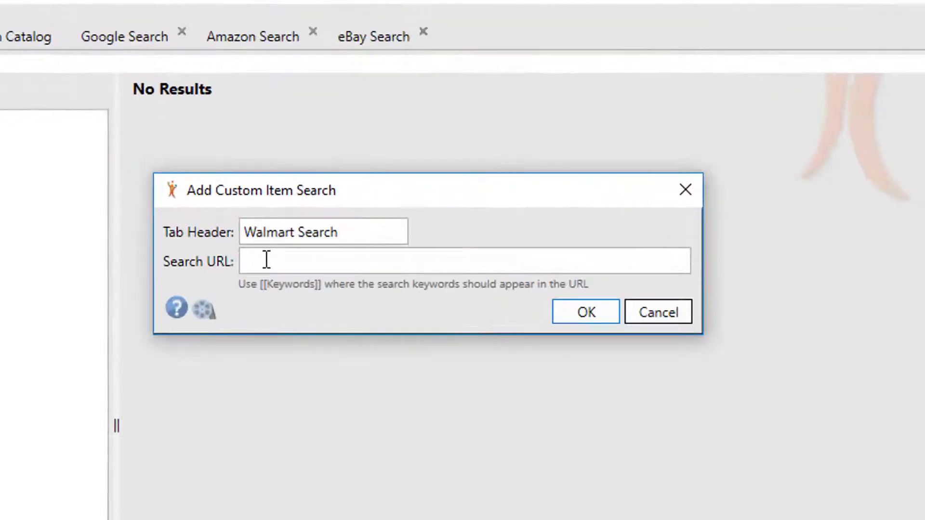
pyautogui.click(266, 260)
pyautogui.hotkey('ctrl', 'v')
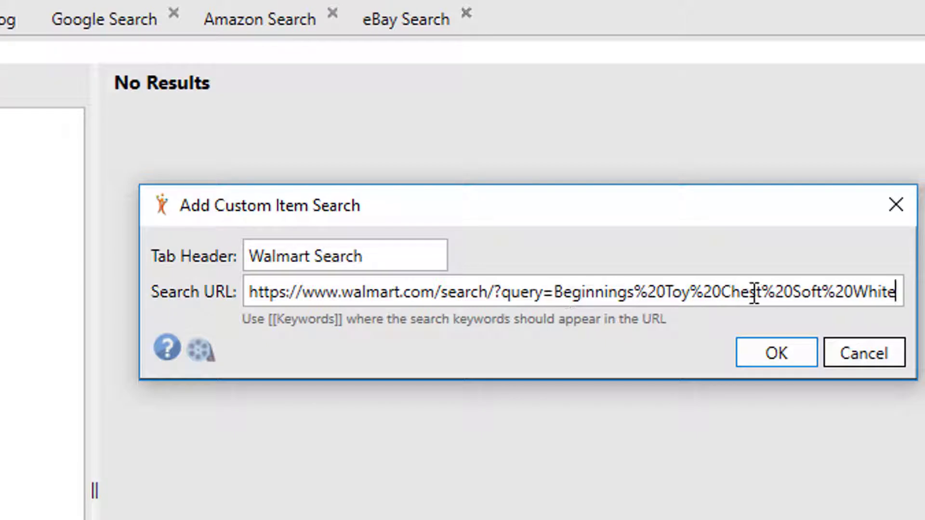
# Replace the product words after "query=" in the search URL with [[Keywords]] and save the custom search.
pyautogui.moveTo(555, 292); pyautogui.dragTo(898, 293)
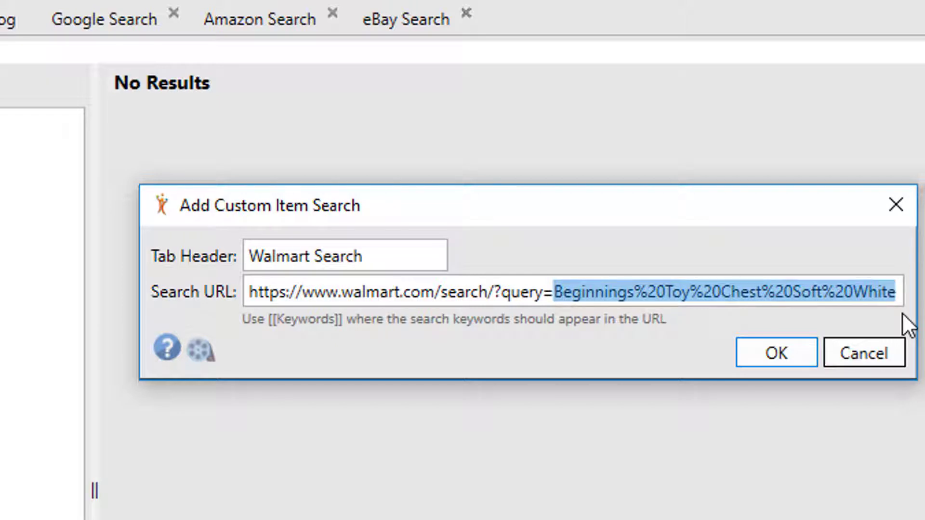
pyautogui.press('BackSpace')
pyautogui.write('[[K')
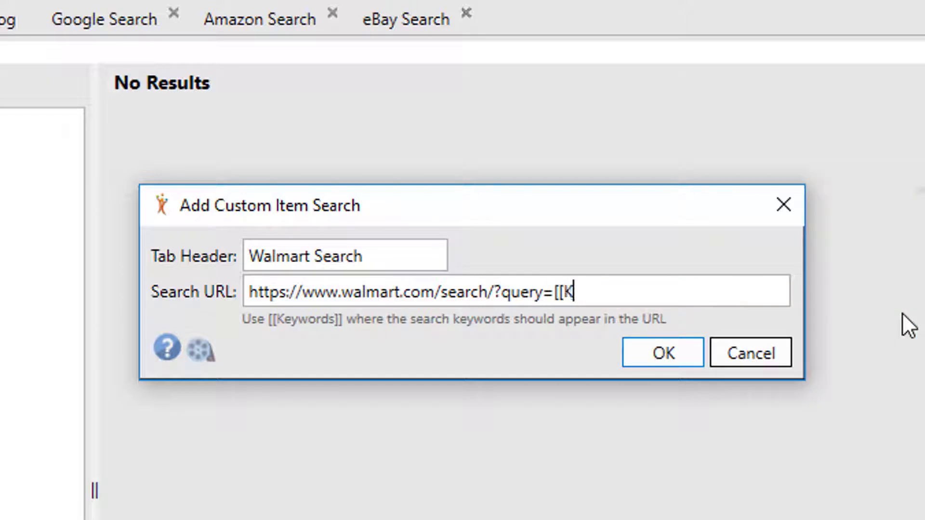
pyautogui.write('eywor')
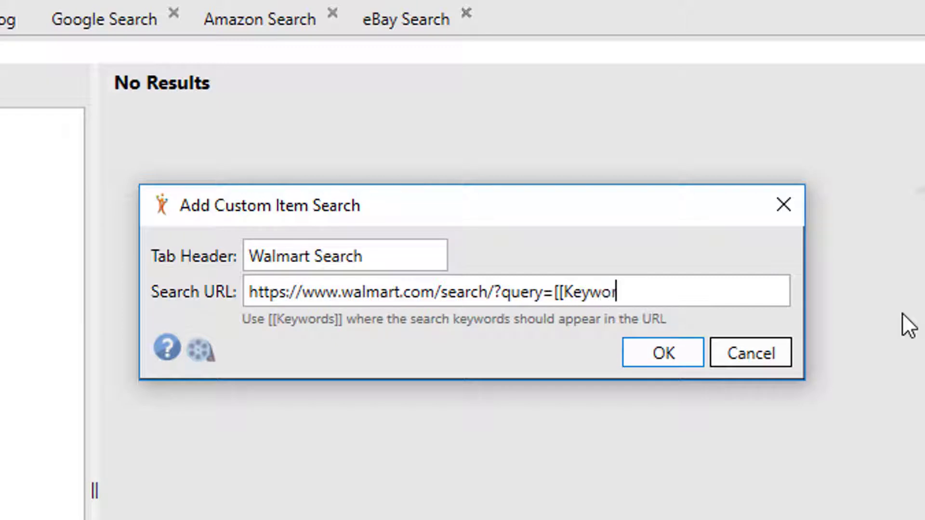
pyautogui.write('ds]]')
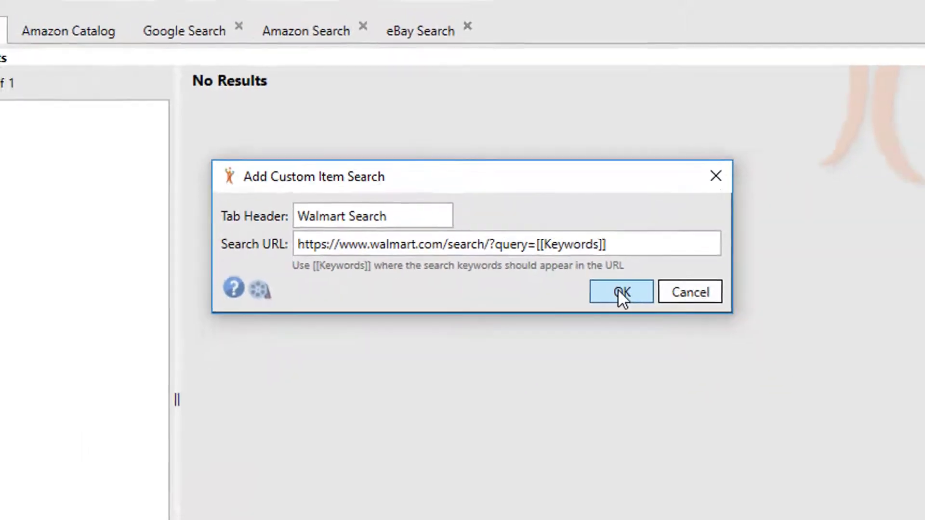
pyautogui.click(663, 353)
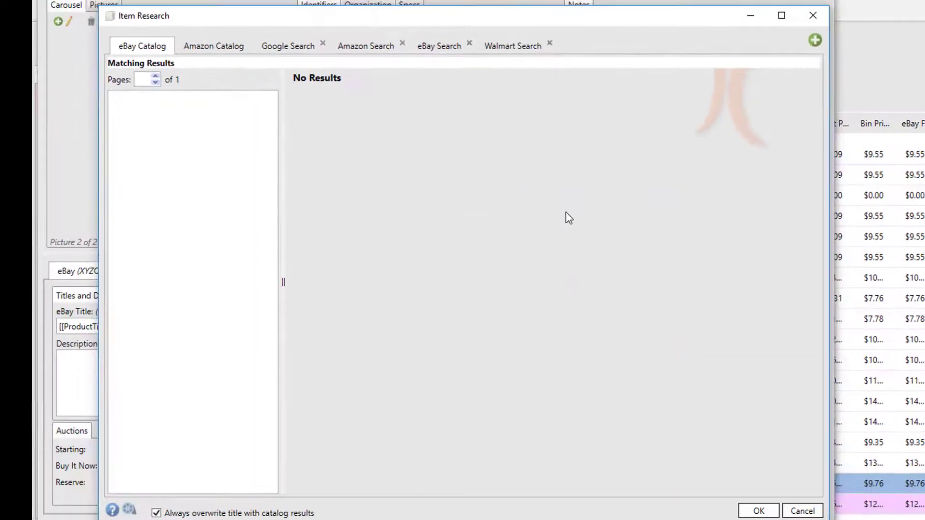
# Check the Walmart Search results for the product title and delete that custom search from the research window.
pyautogui.click(513, 47)
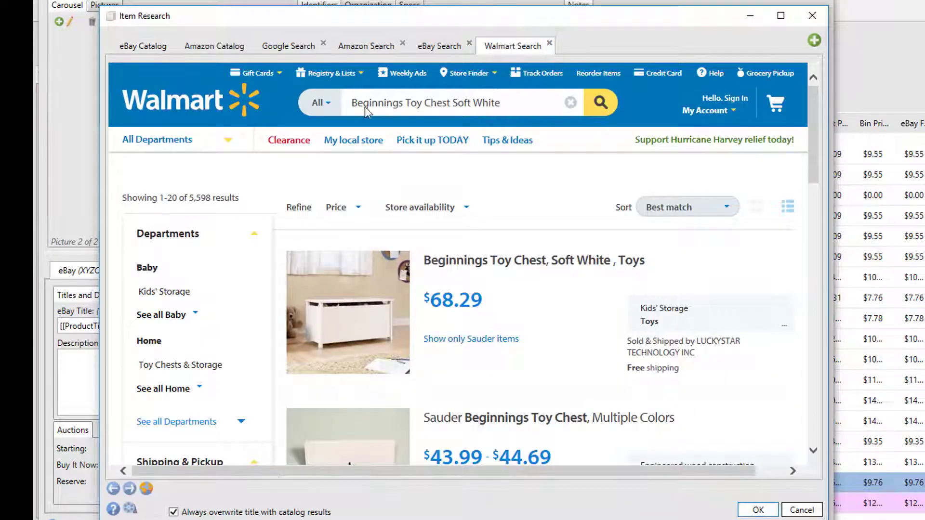
pyautogui.click(503, 106)
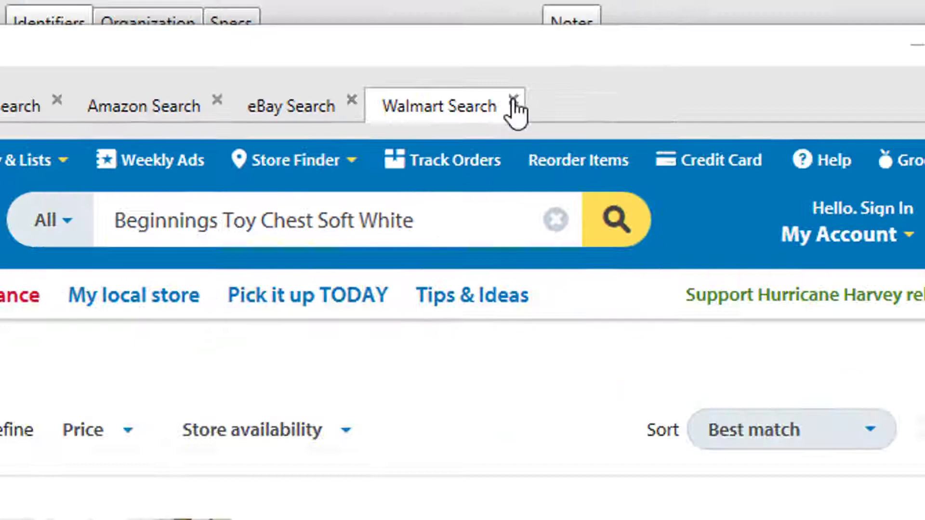
pyautogui.click(628, 116)
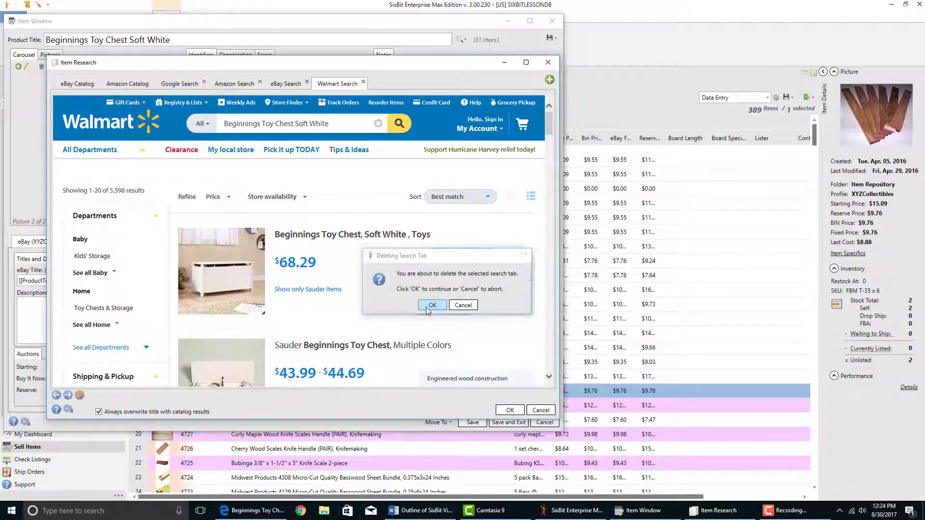
pyautogui.click(431, 305)
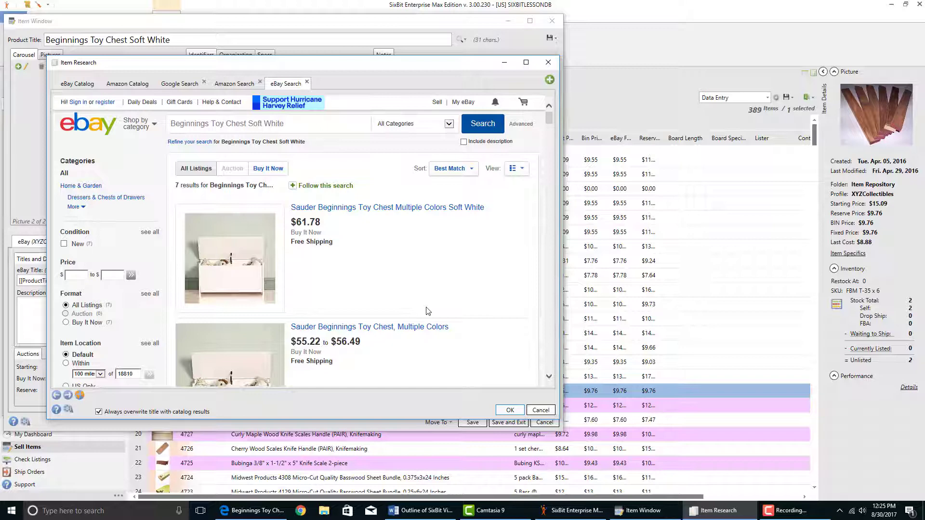
# Close the item research window and show the item's Amazon listing details with the ASIN.
pyautogui.press('Escape')
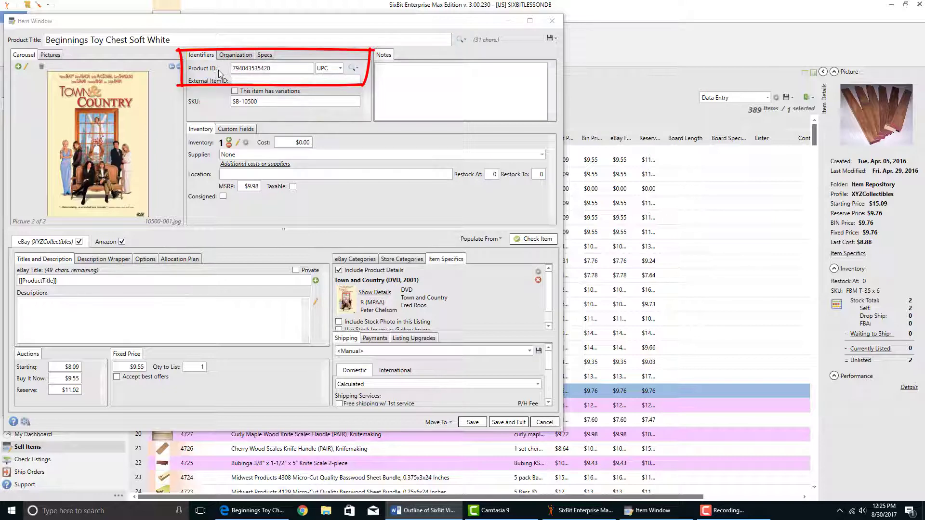
pyautogui.click(99, 241)
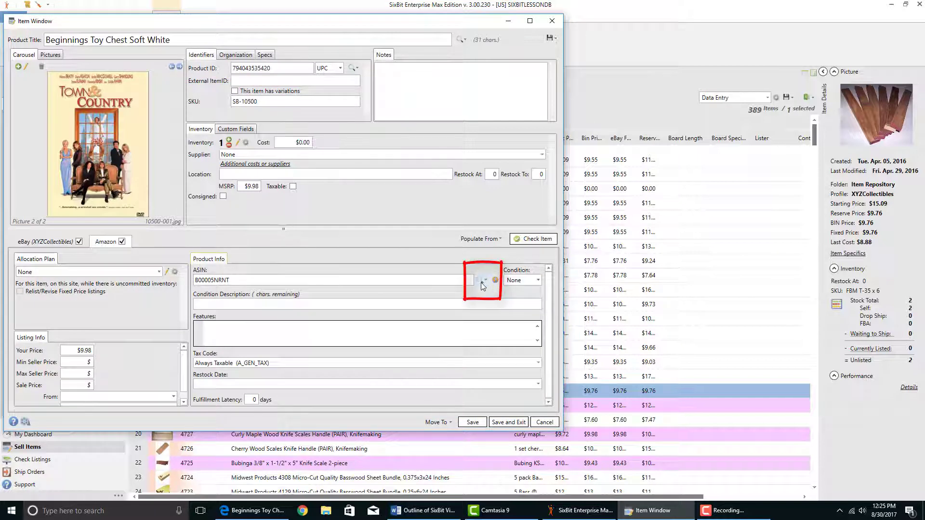